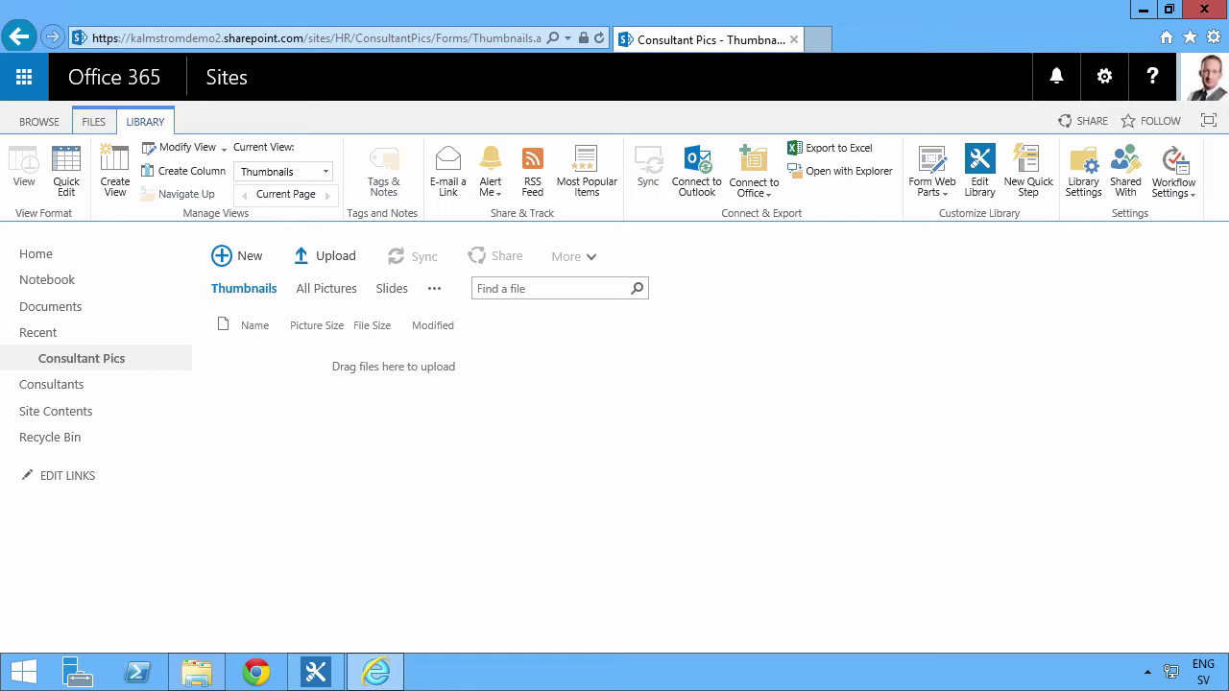
Step: Switch to File Explorer, open the Images folder inside the People Pack folder in Documents, and maximize the window
click(211, 664)
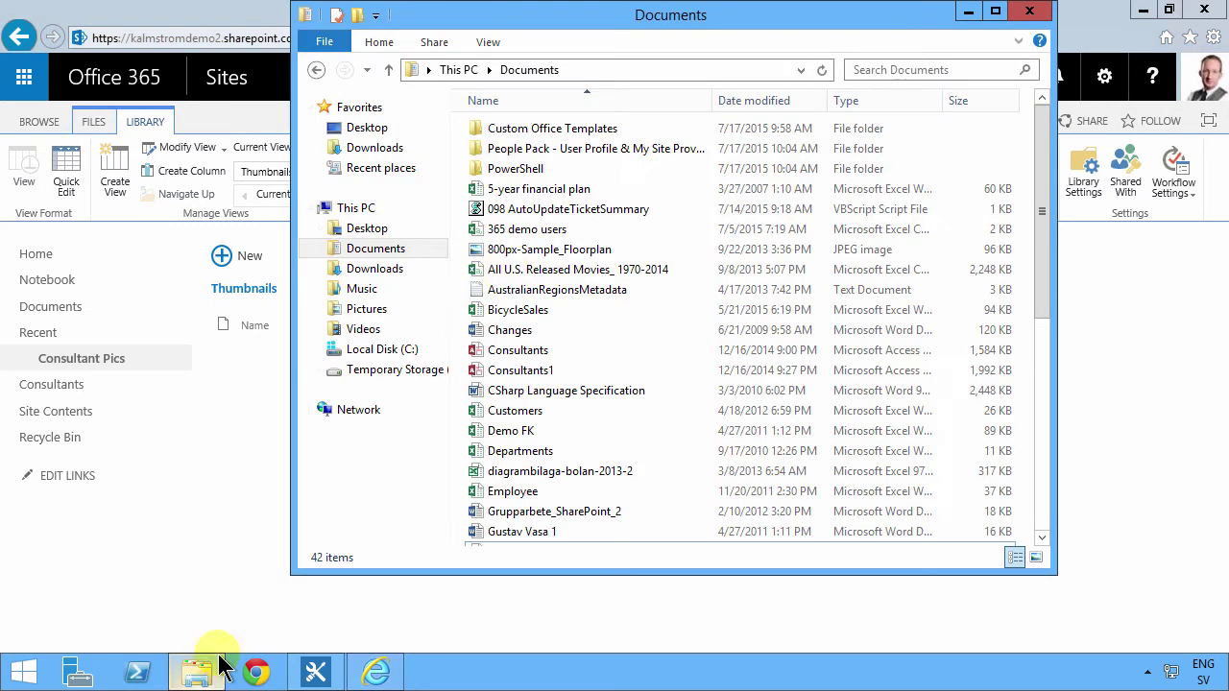
double_click(541, 153)
double_click(506, 167)
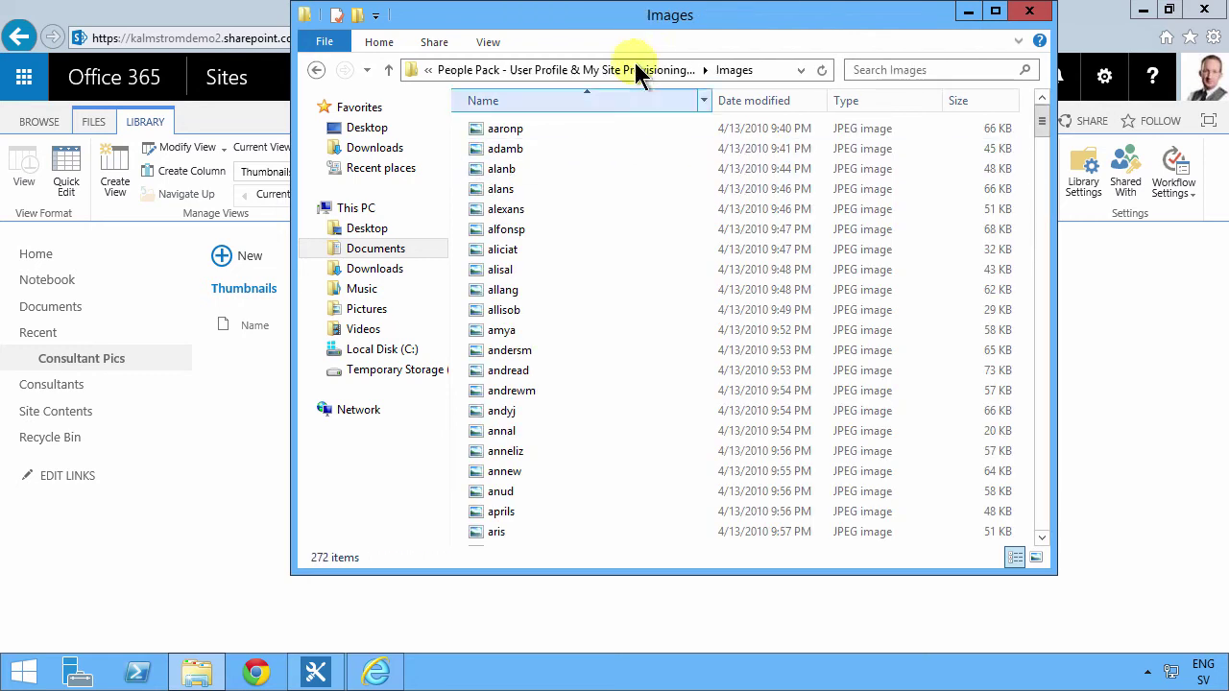
double_click(607, 21)
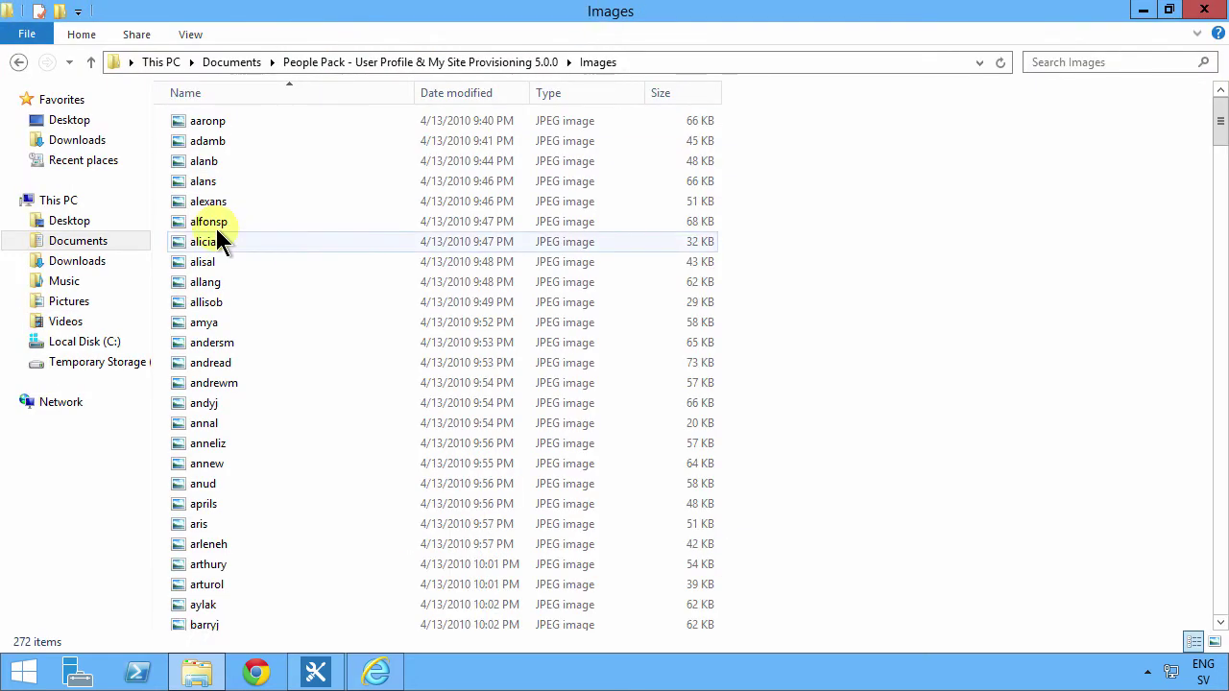
Step: Examine the tags in the detailed properties of the alfonsp picture, and close its properties
right_click(217, 227)
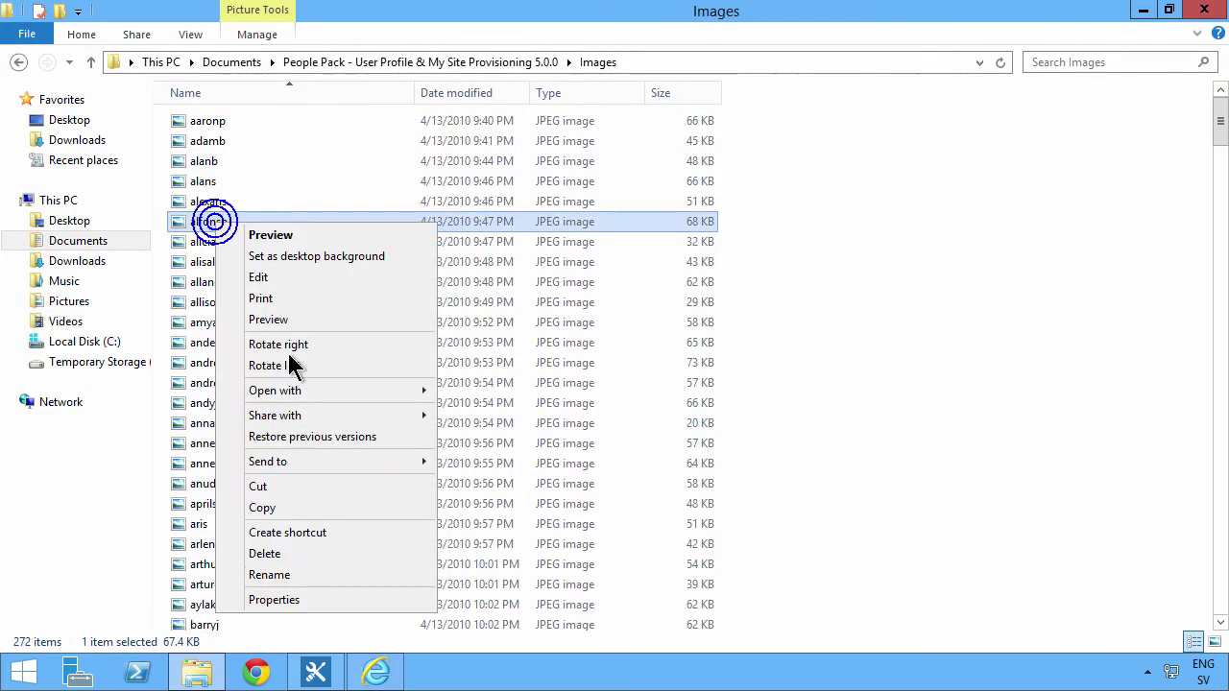
click(282, 600)
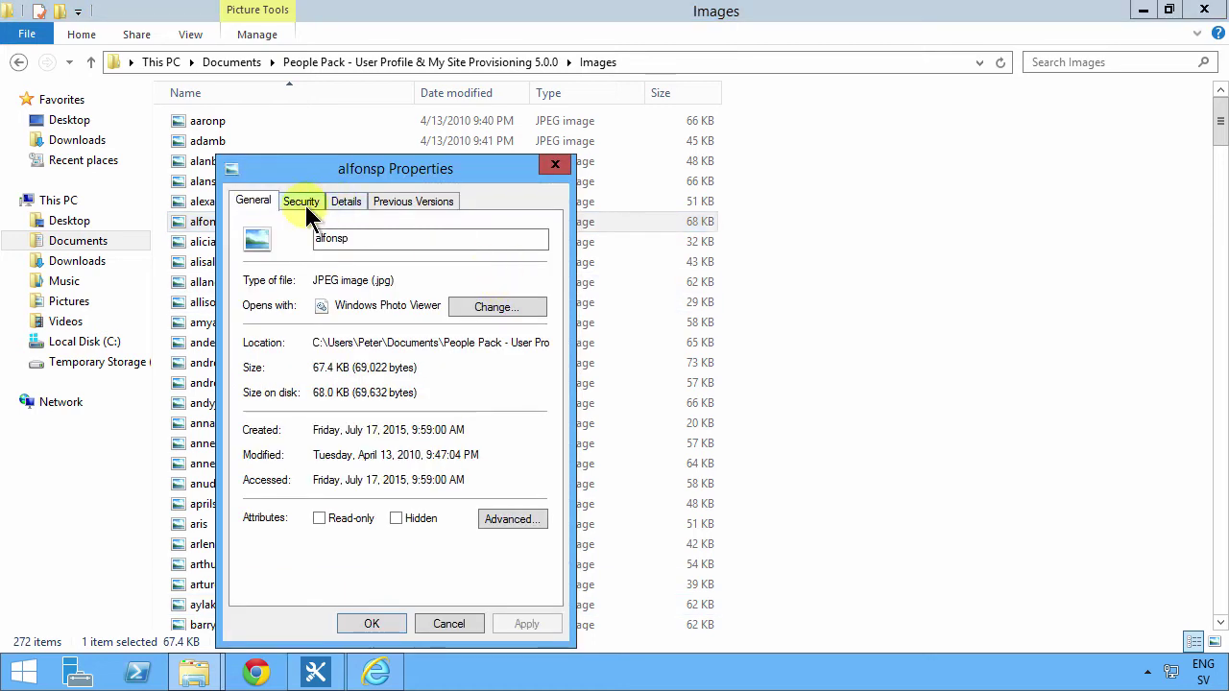
click(345, 203)
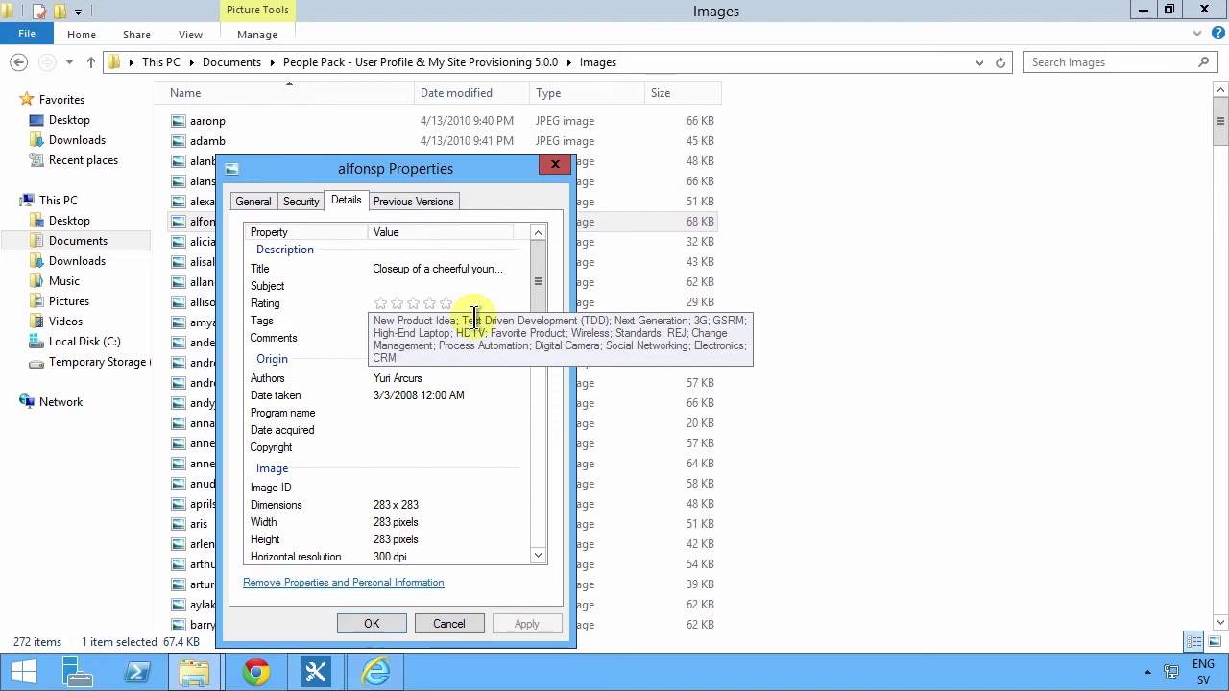
click(554, 165)
Step: Switch to Internet Explorer and add an Enterprise Keywords column with keyword synchronization to the Consultant Pics library
click(375, 672)
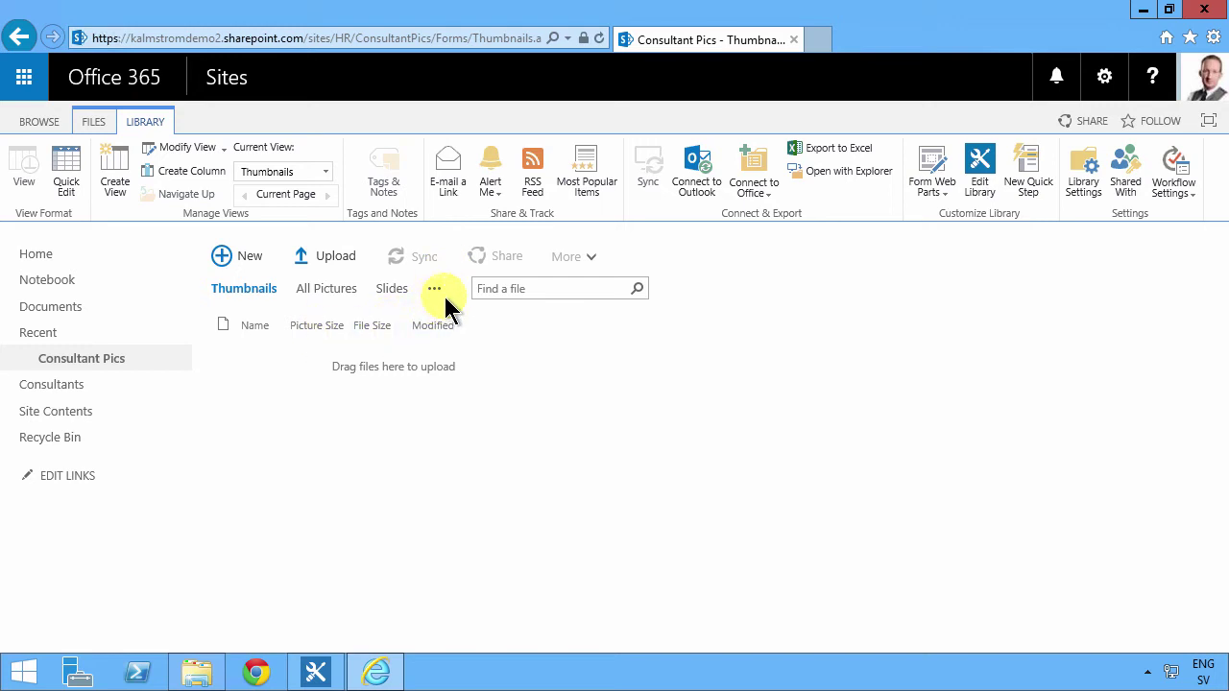
click(1087, 171)
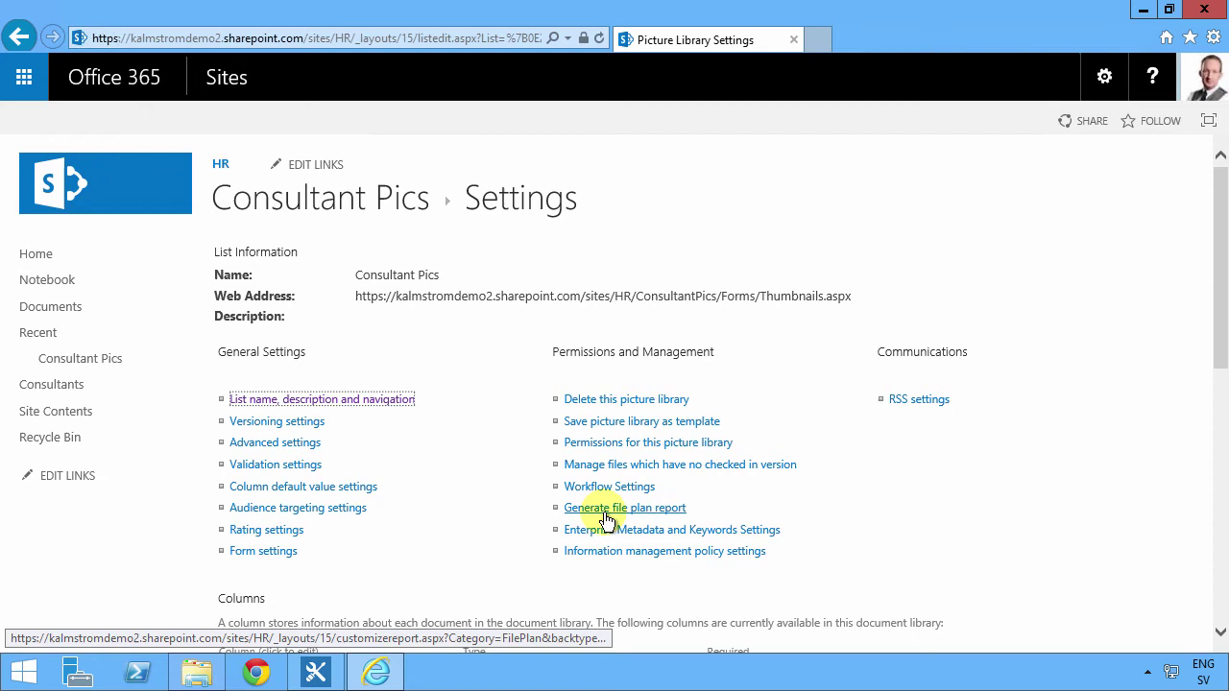
click(610, 534)
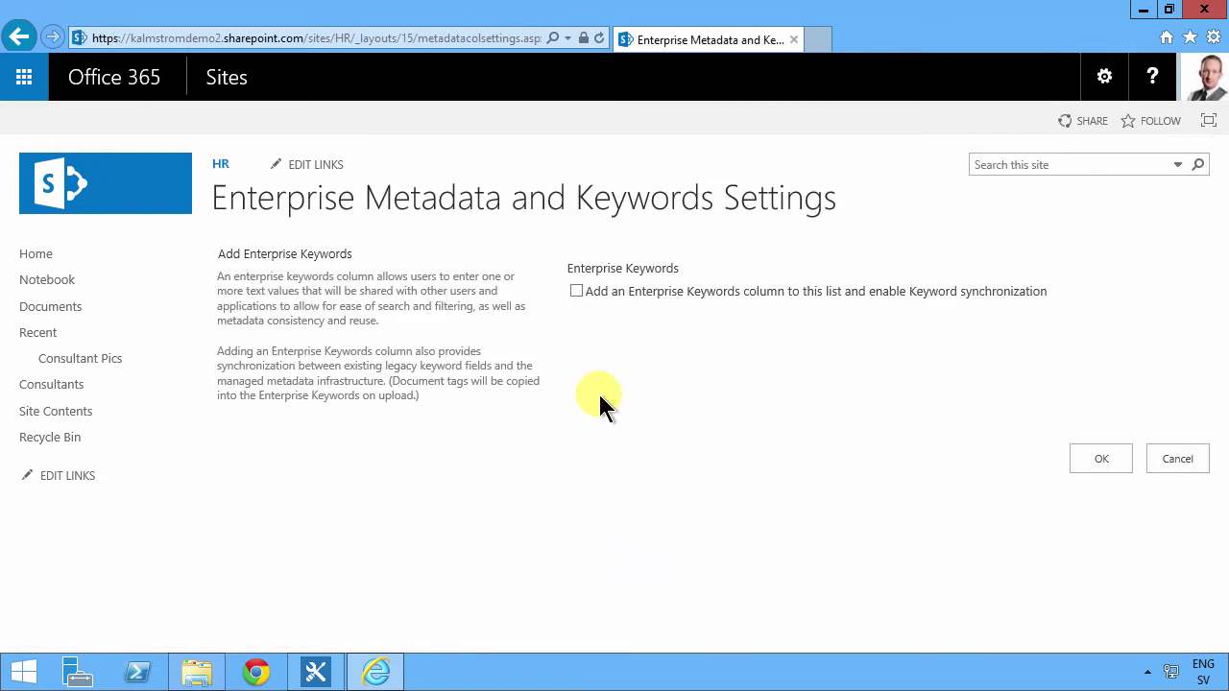
click(573, 291)
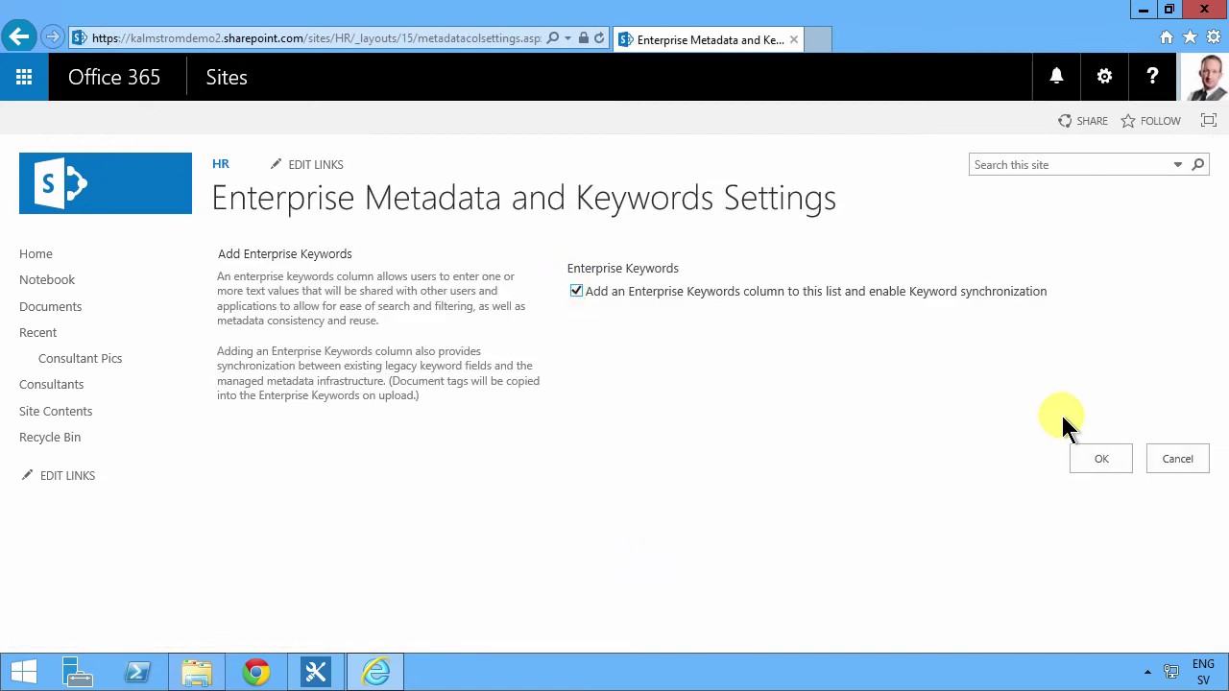
click(1095, 459)
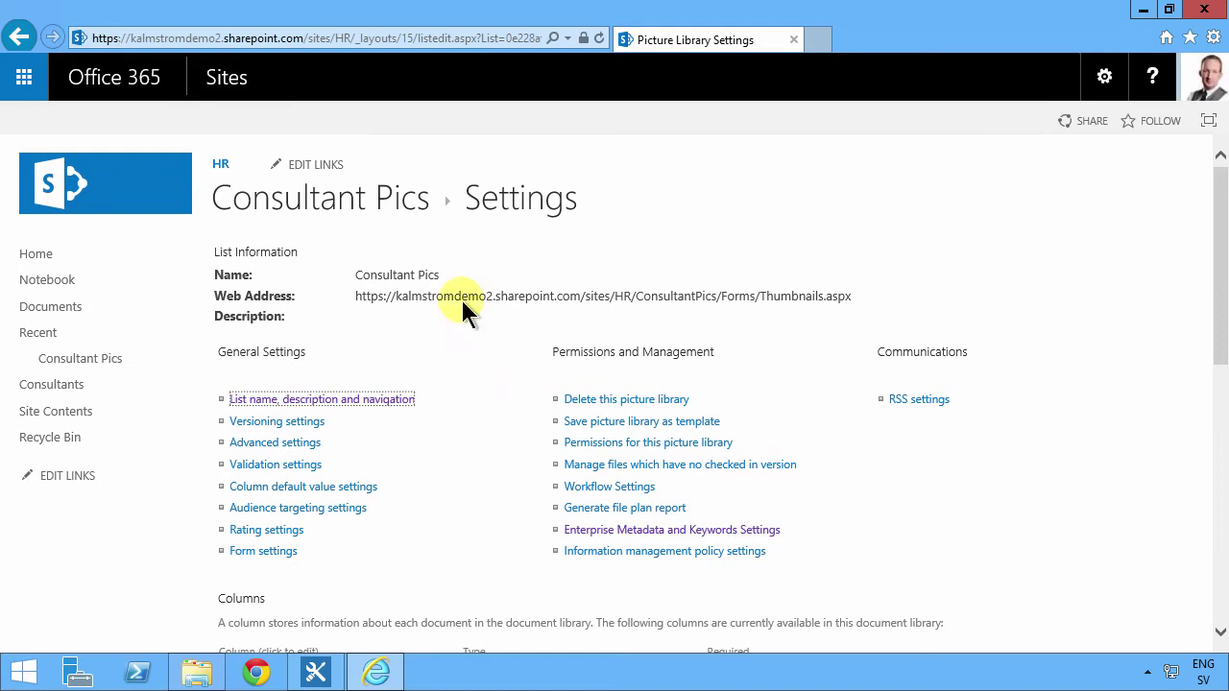
Step: Return to the Consultant Pics library, open it in File Explorer, and maximize that window
click(329, 204)
click(149, 122)
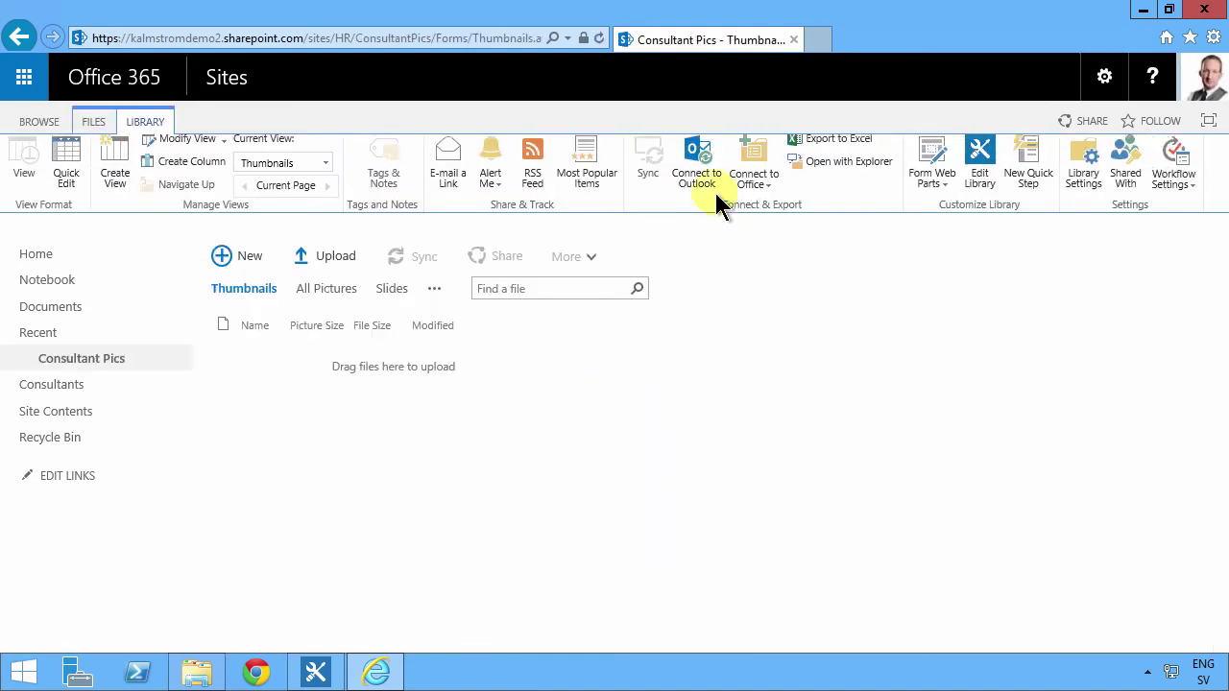
click(832, 176)
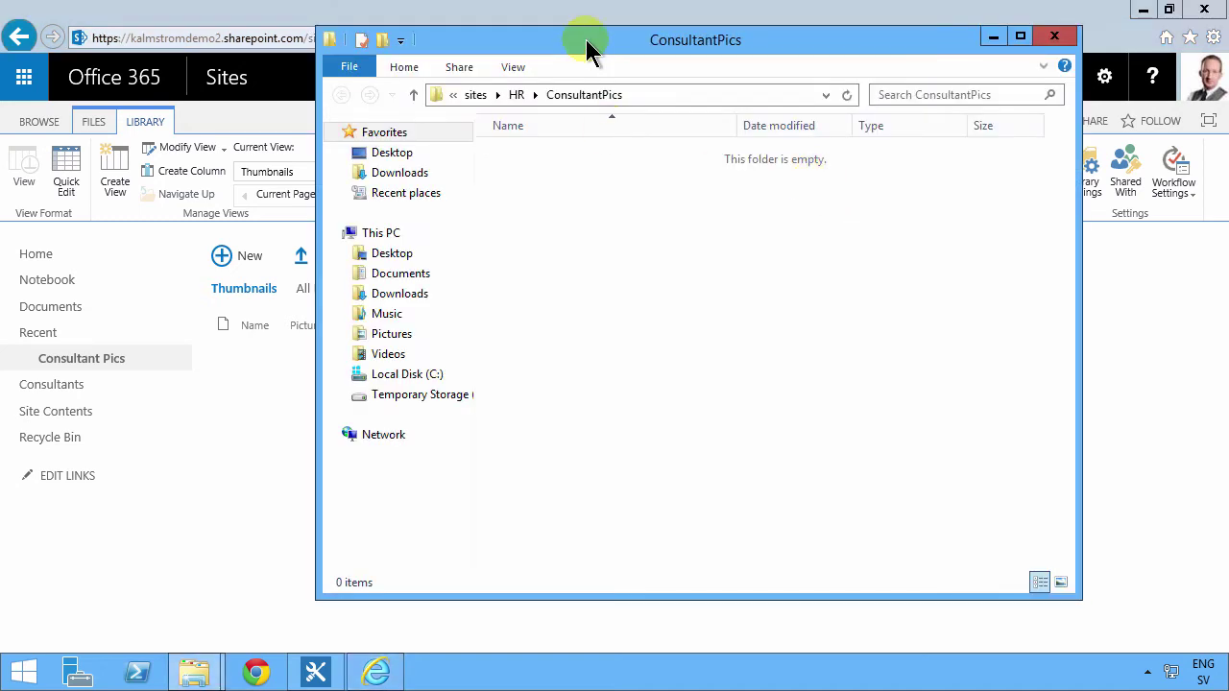
double_click(585, 39)
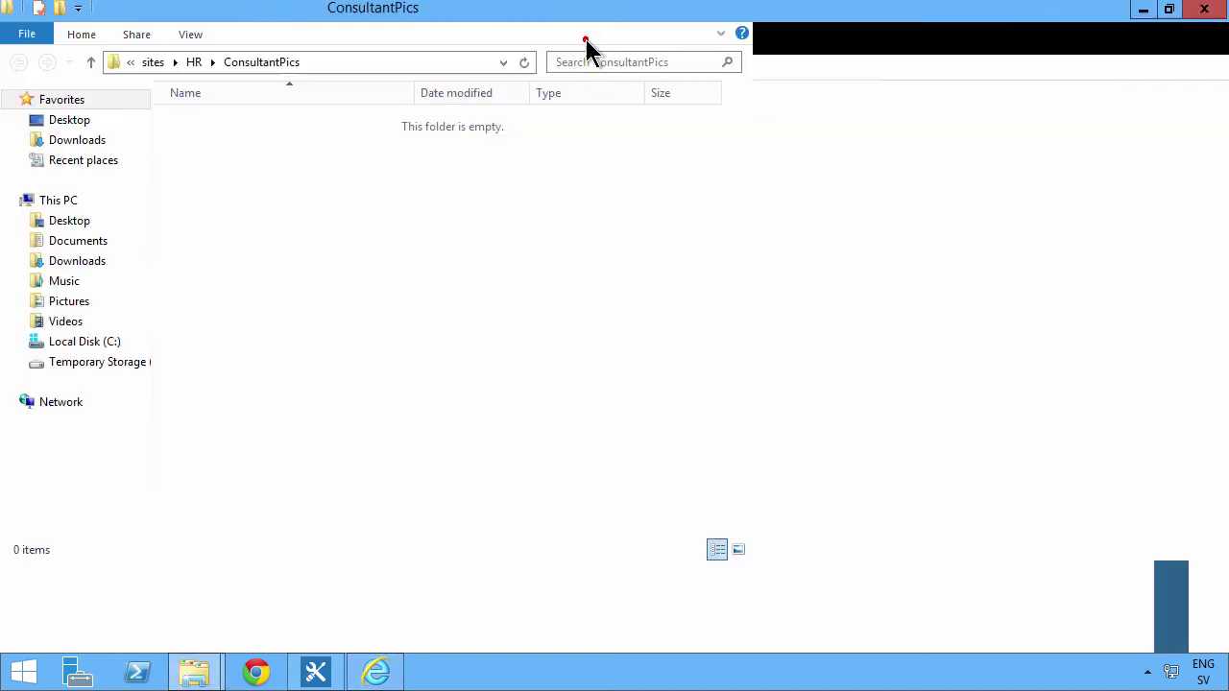
Step: Arrange the ConsultantPics and Images folder windows side by side, with Images on the right half of the screen
click(201, 669)
click(137, 584)
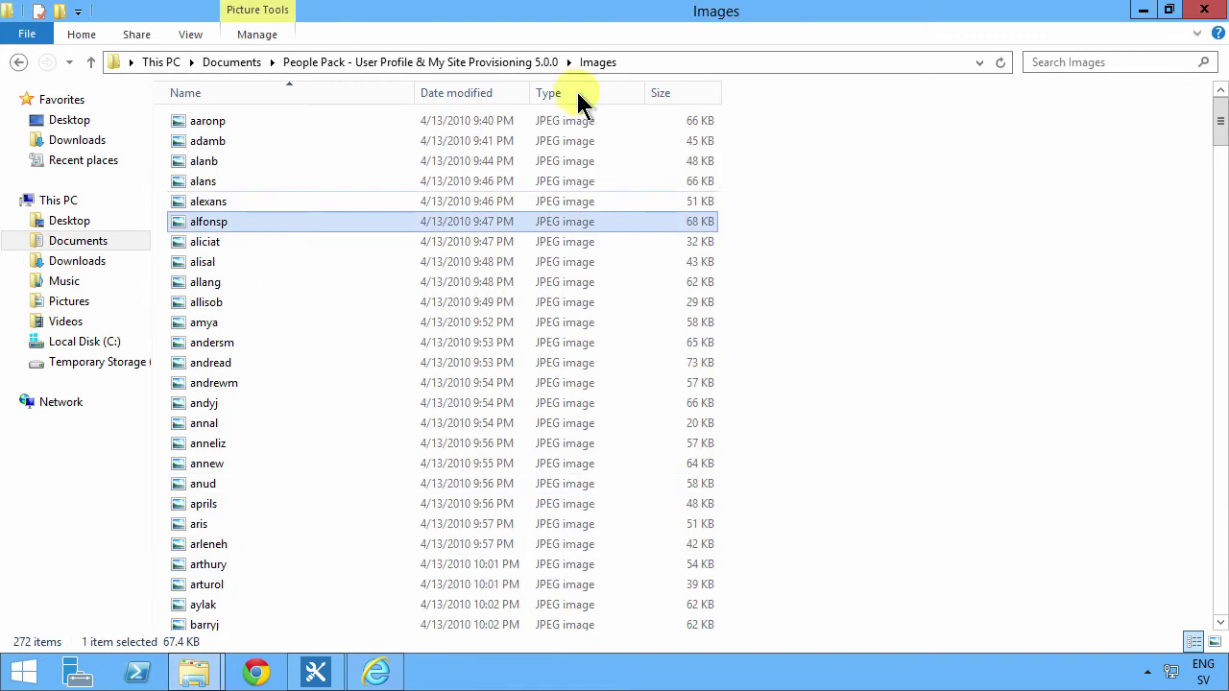
key(super+Right)
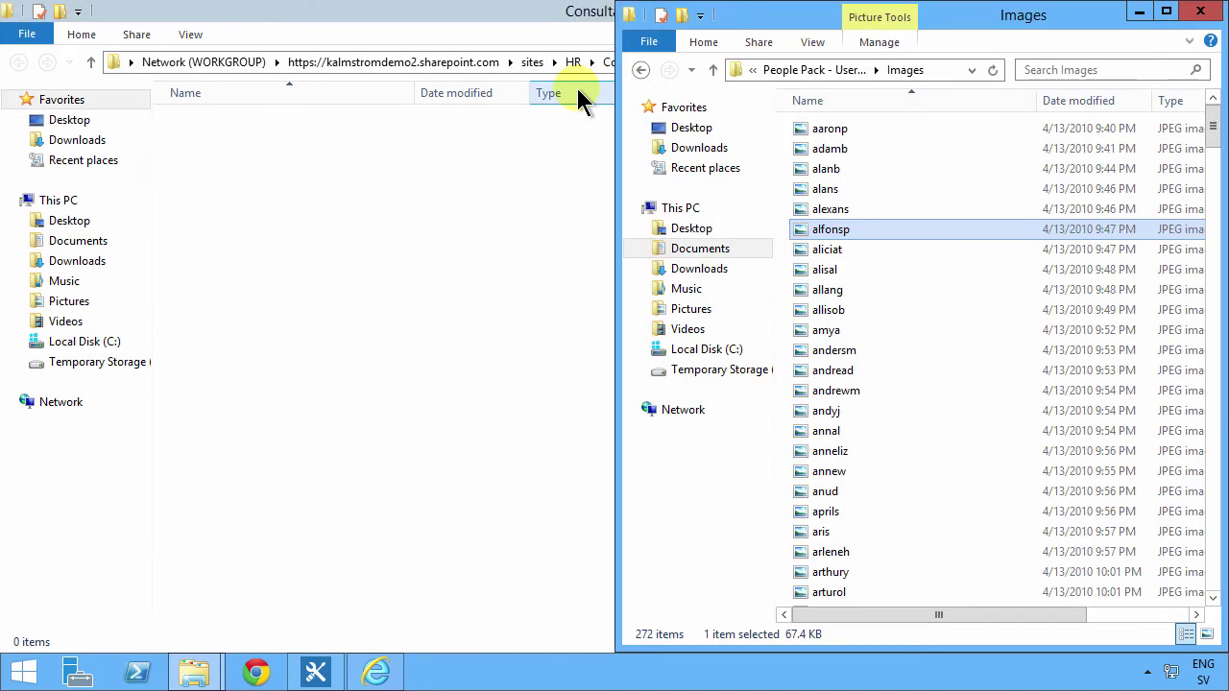
click(425, 18)
key(super+Left)
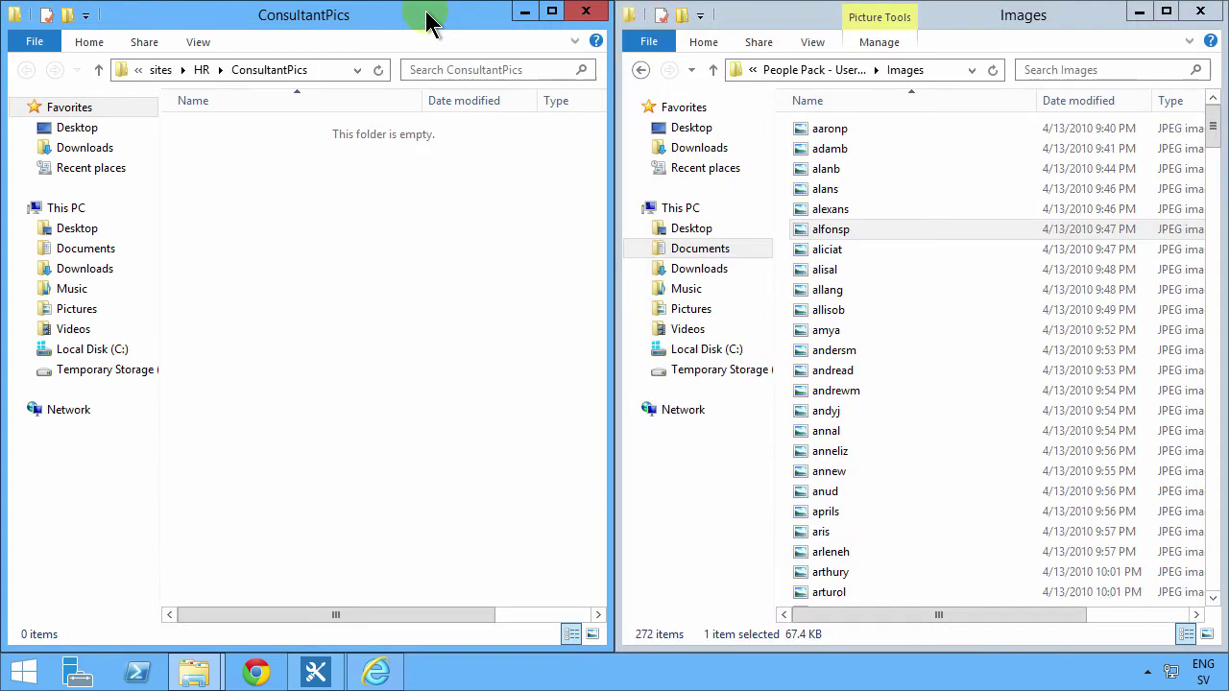
Step: Copy all the pictures from the Images folder into the ConsultantPics folder
click(836, 135)
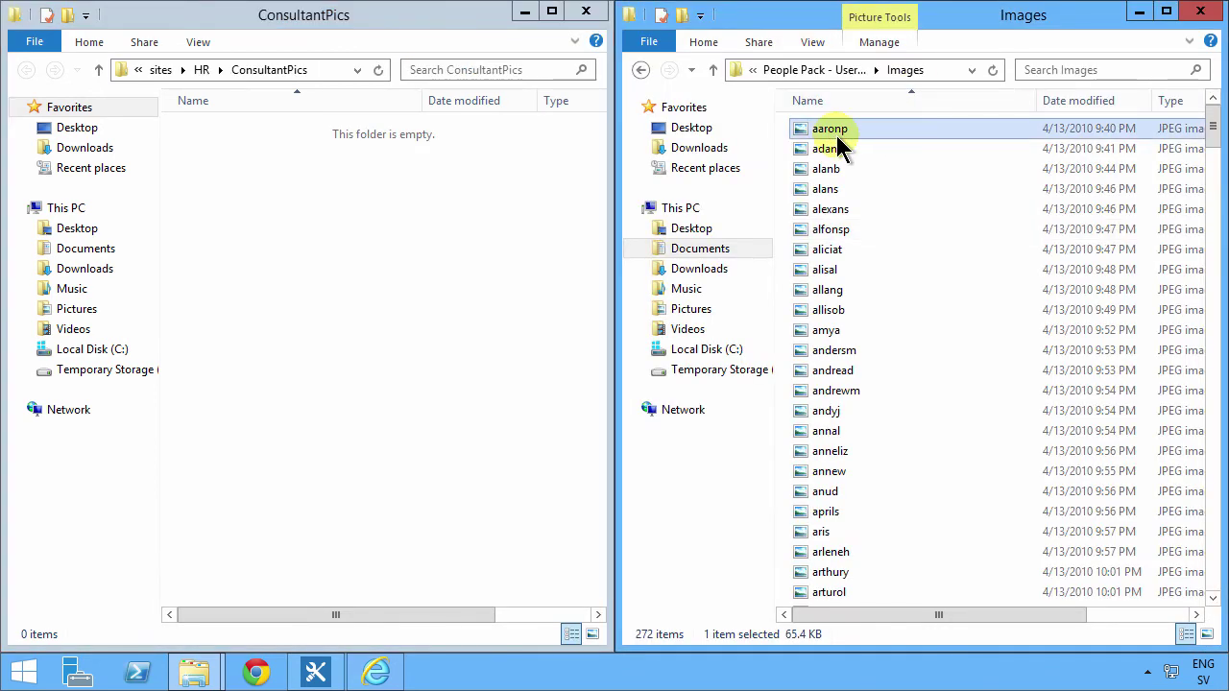
key(ctrl+a)
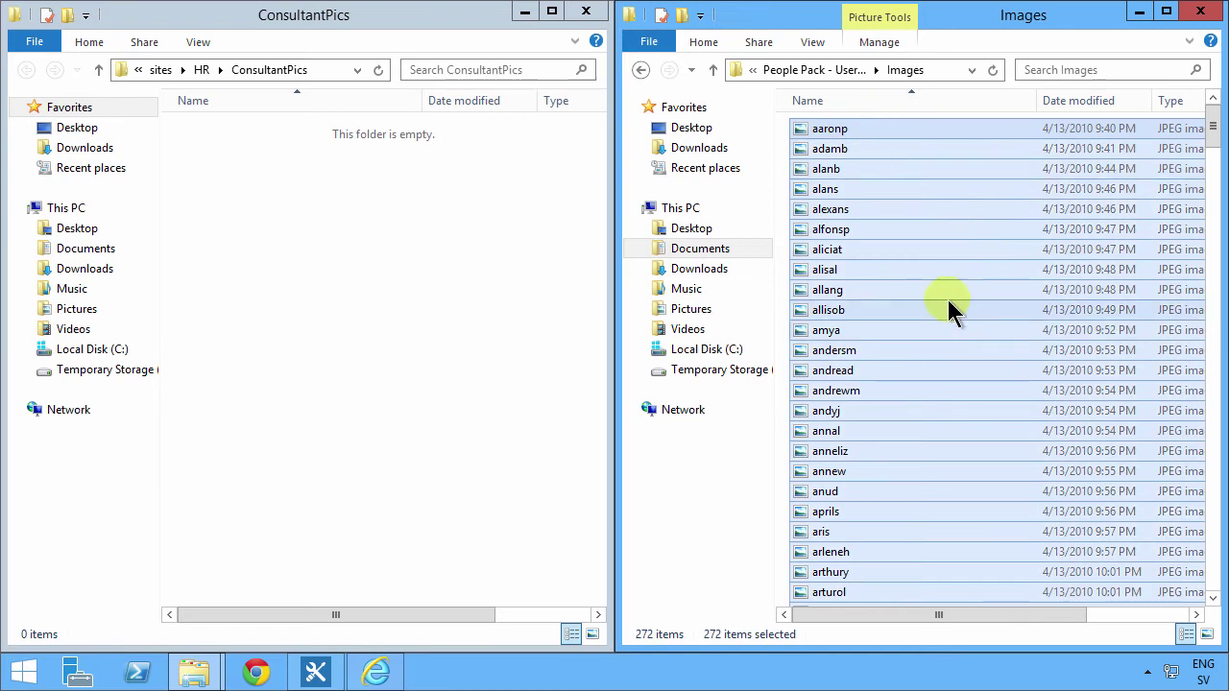
drag(930, 204, 311, 253)
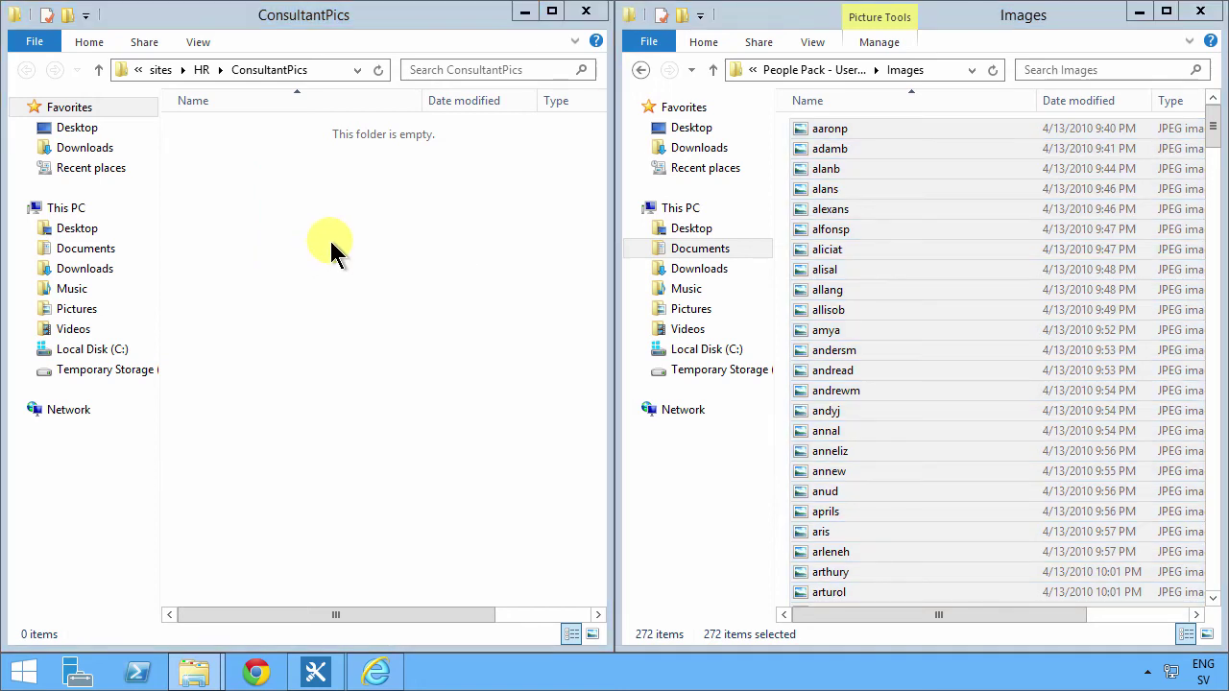
Step: Check the progress of the picture copy, clearing the selection of all files in the Images folder
mouse_move(379, 674)
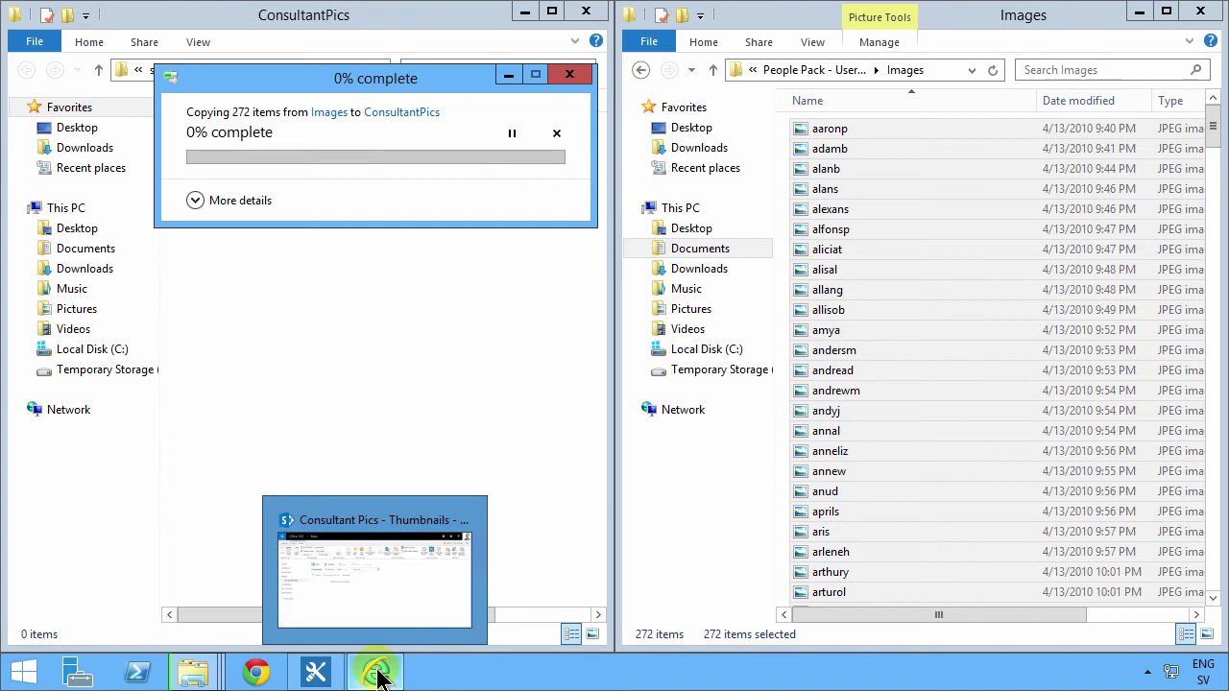
click(379, 675)
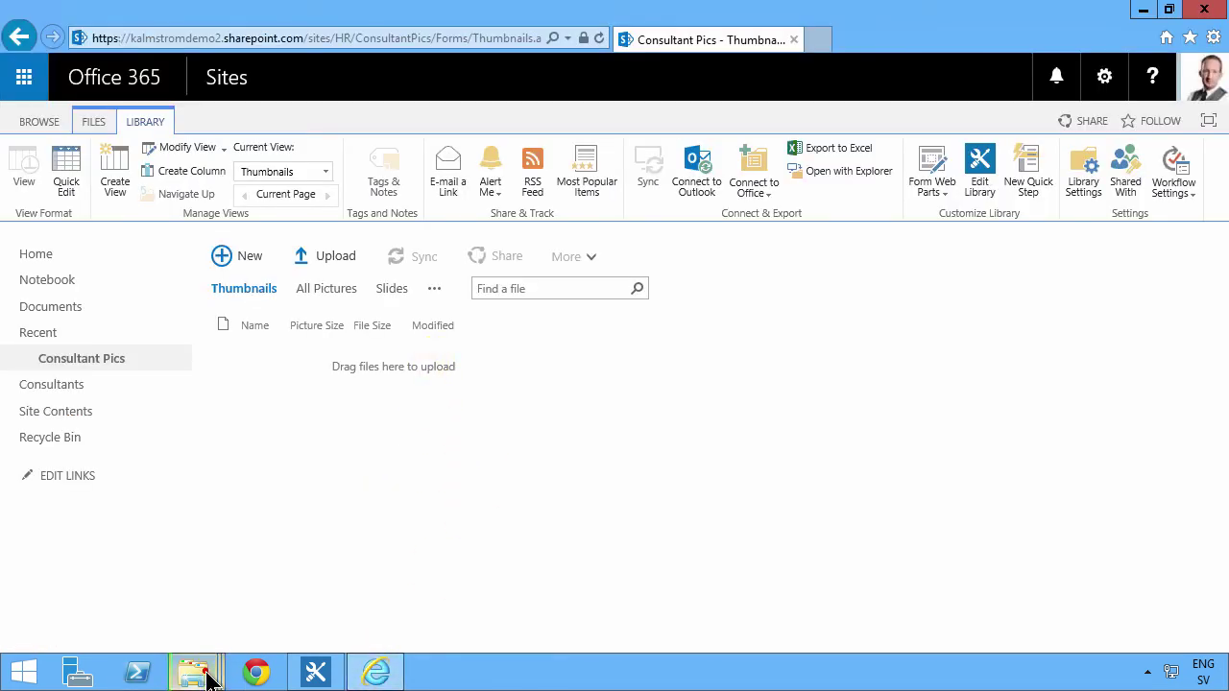
mouse_move(207, 672)
click(163, 600)
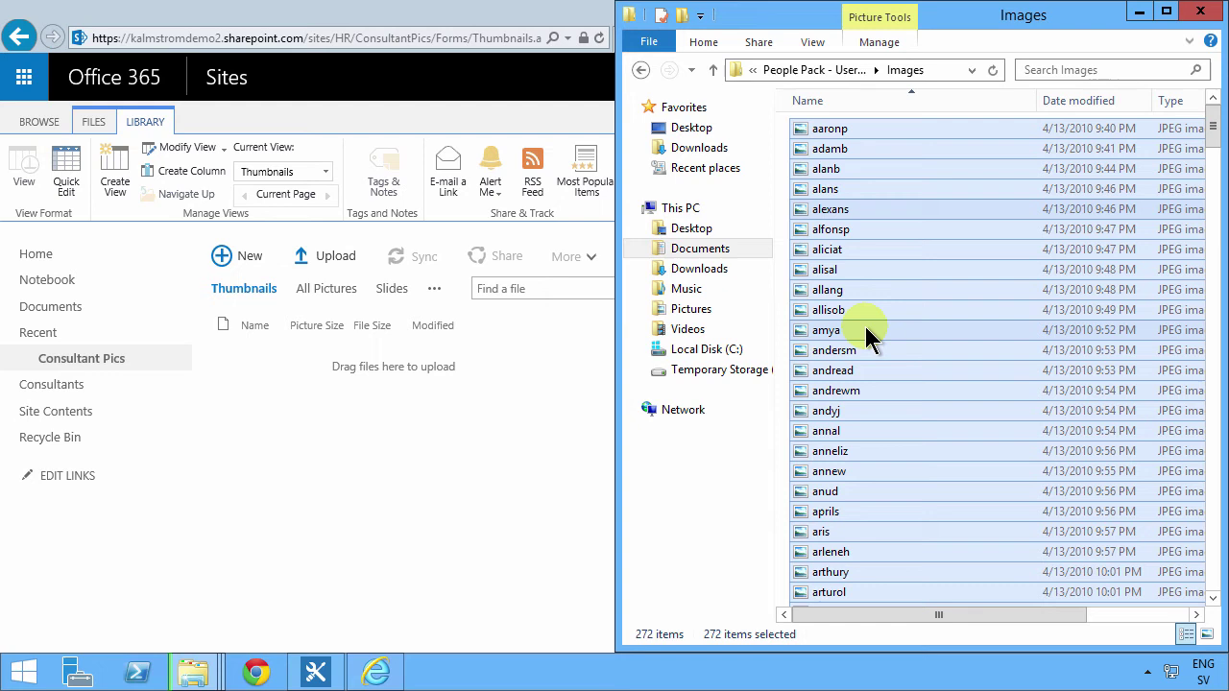
key(Down)
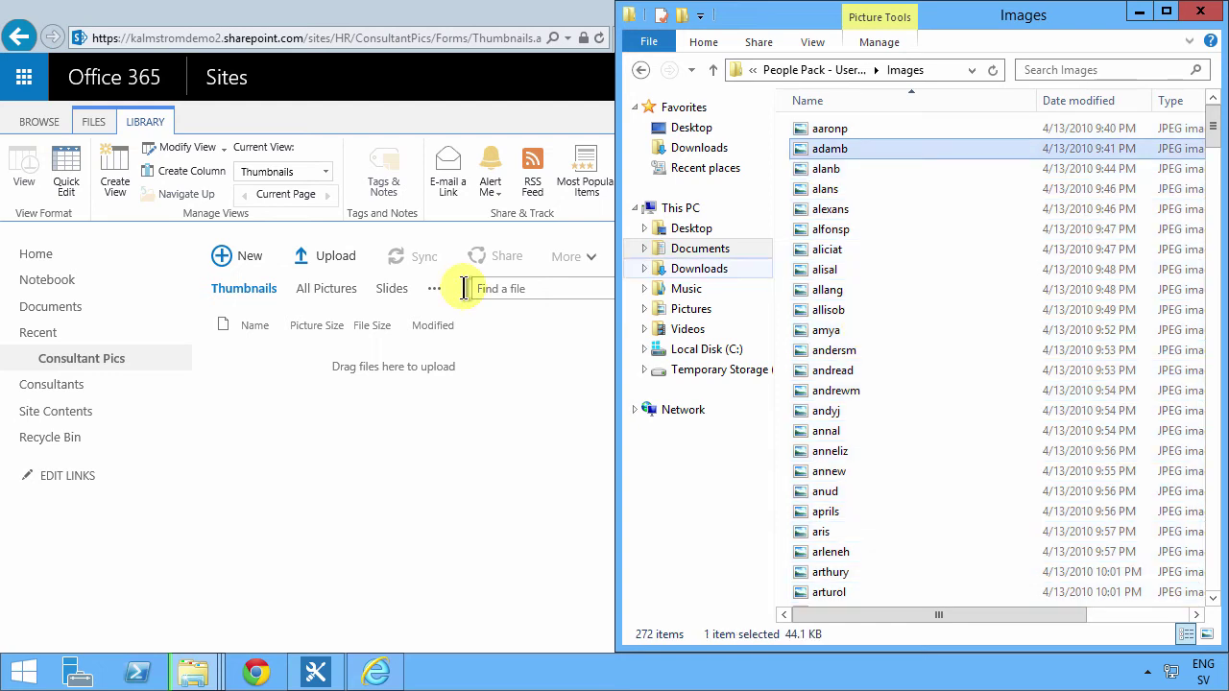
mouse_move(203, 677)
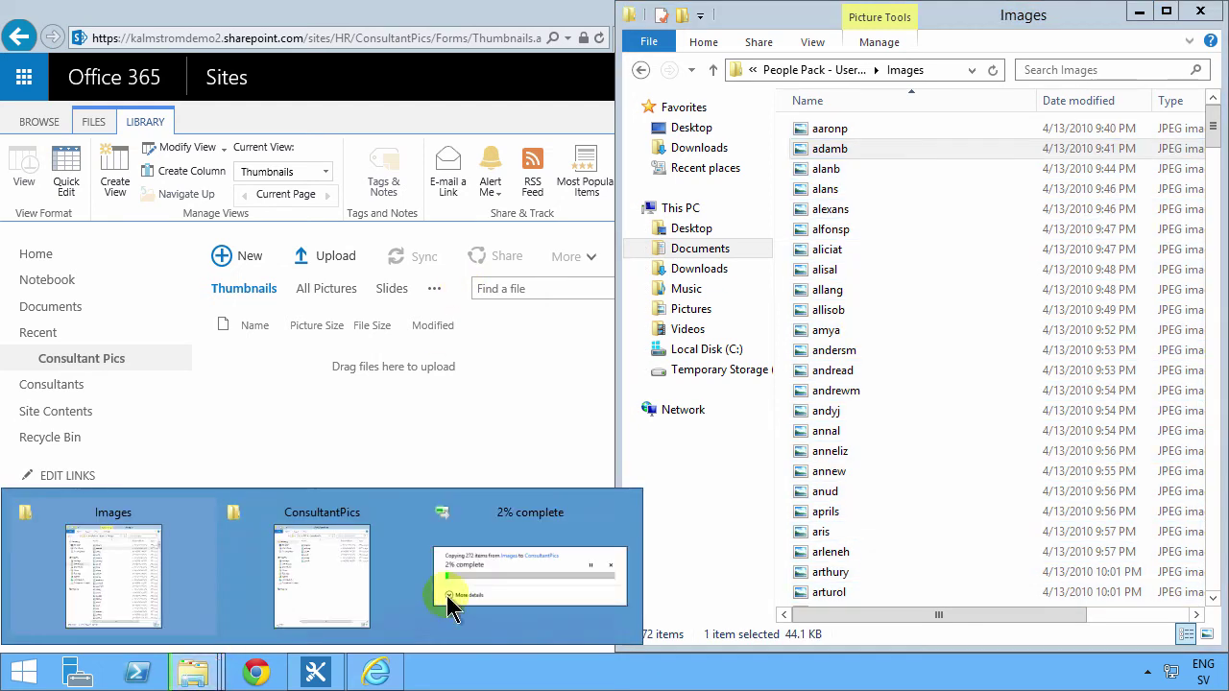
mouse_move(506, 574)
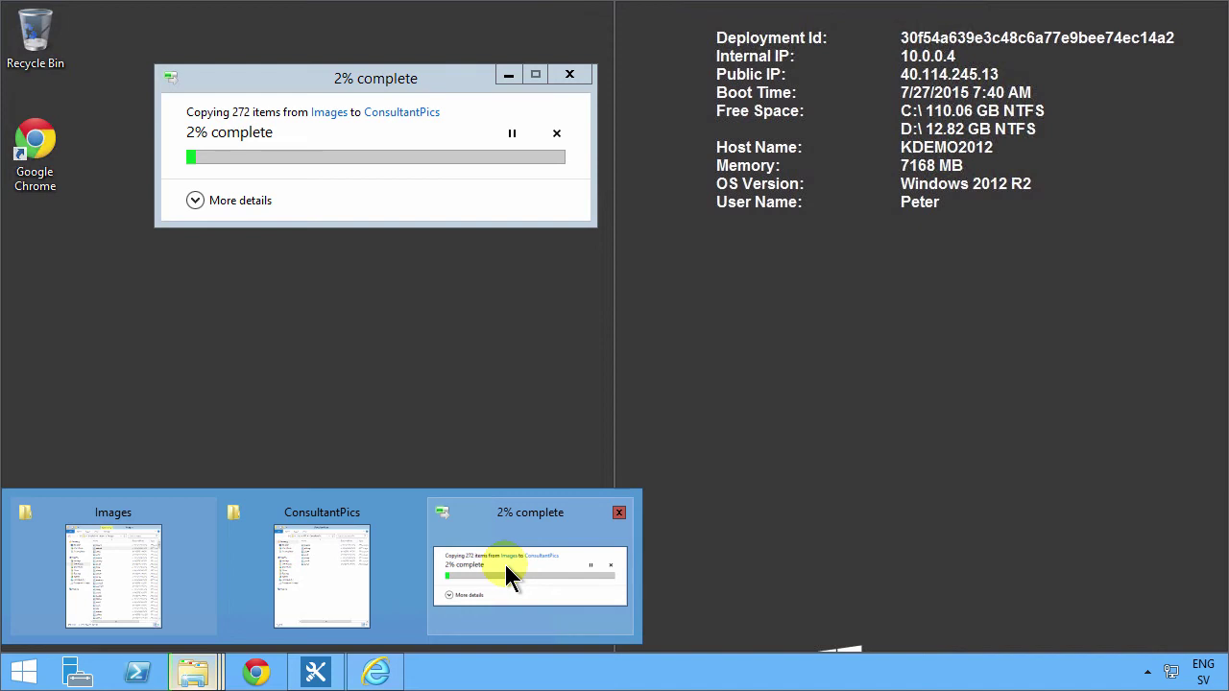
mouse_move(337, 579)
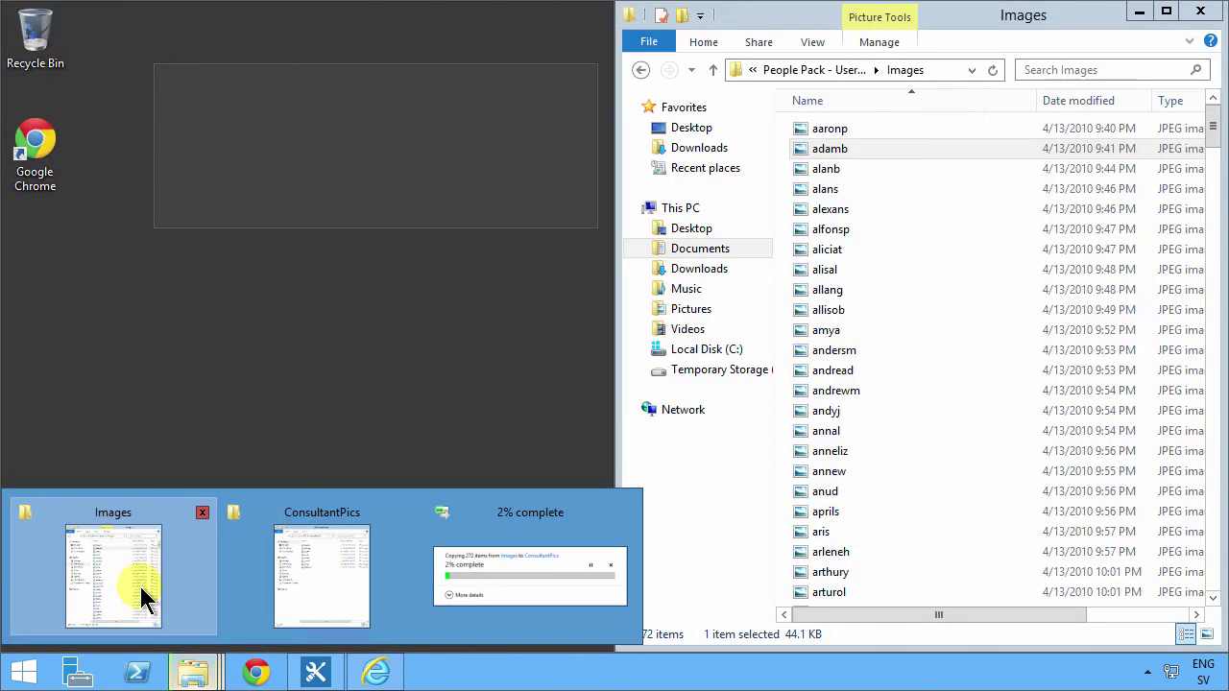
click(139, 584)
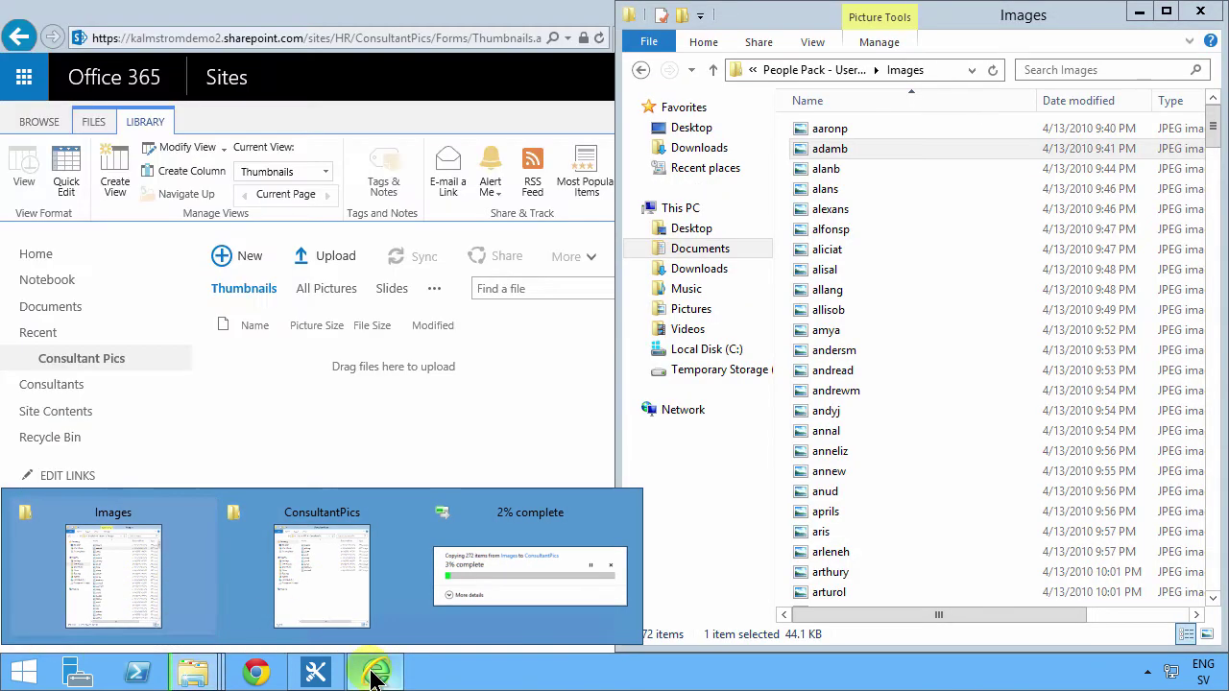
Step: Switch back to the Consultant Pics library in the browser and open its All Pictures view for modification
click(375, 675)
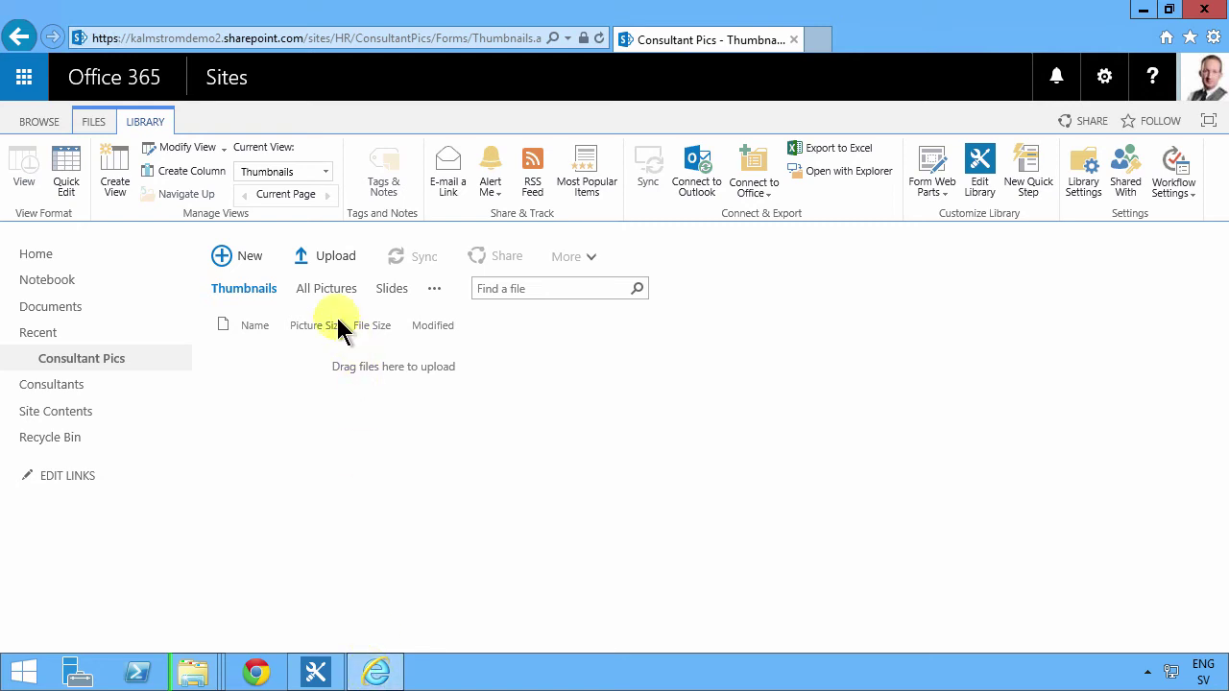
click(326, 289)
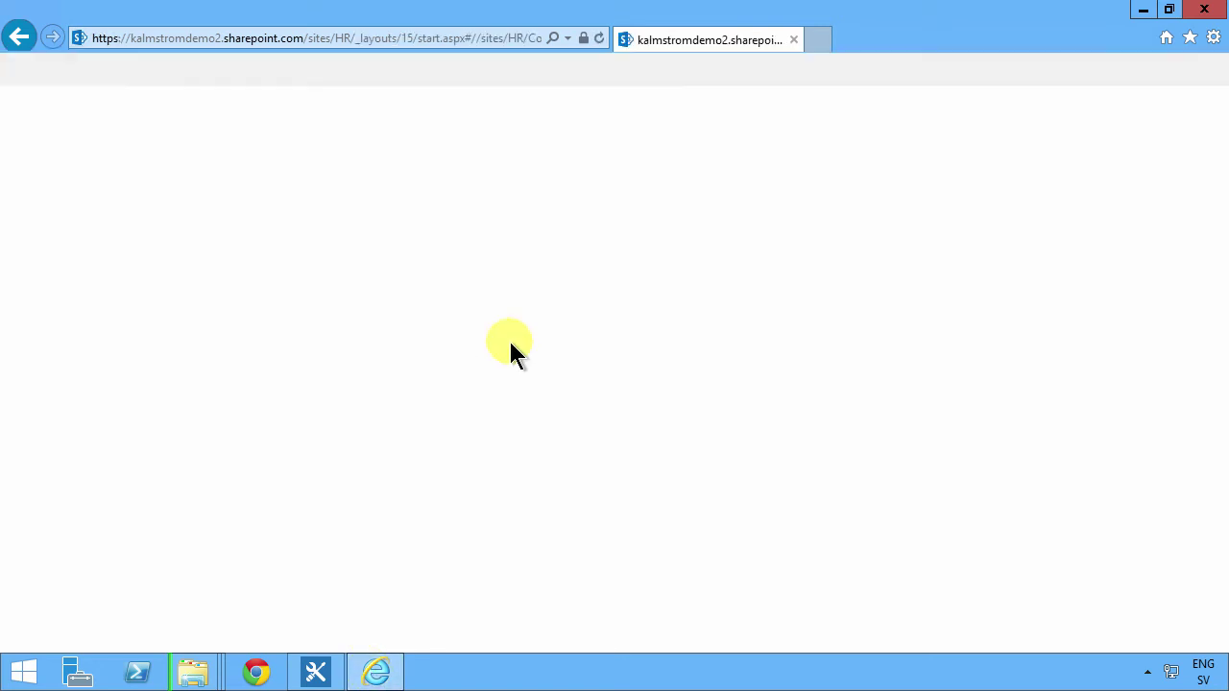
click(434, 290)
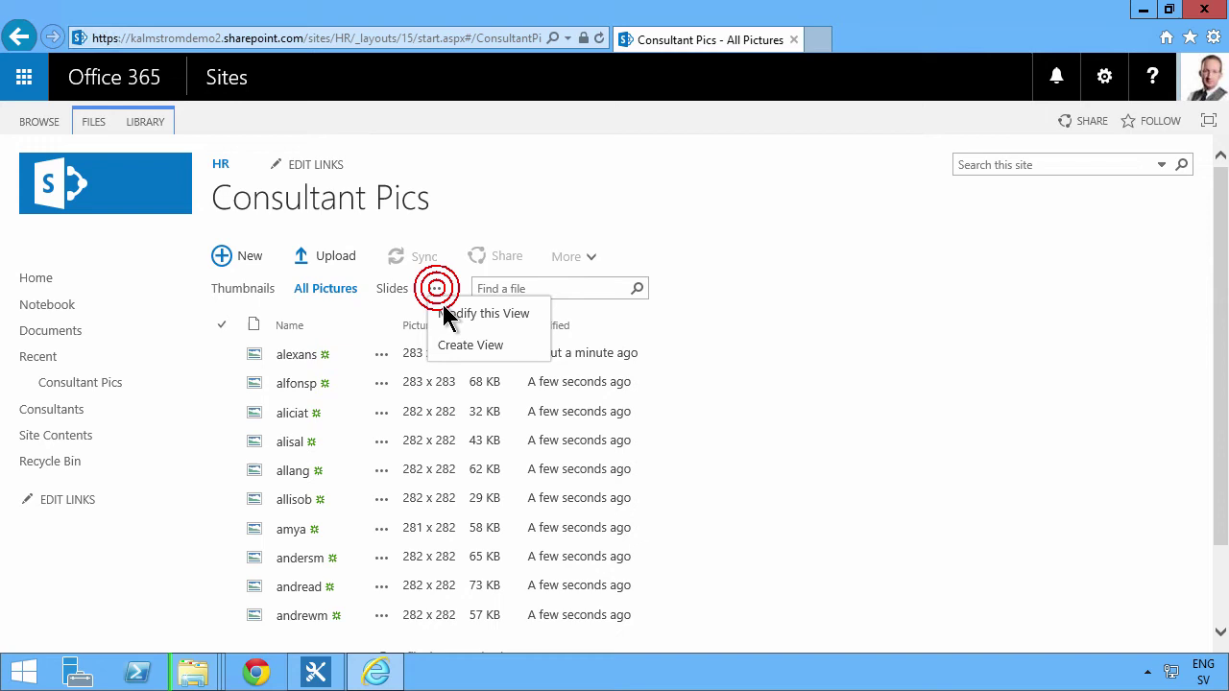
click(452, 313)
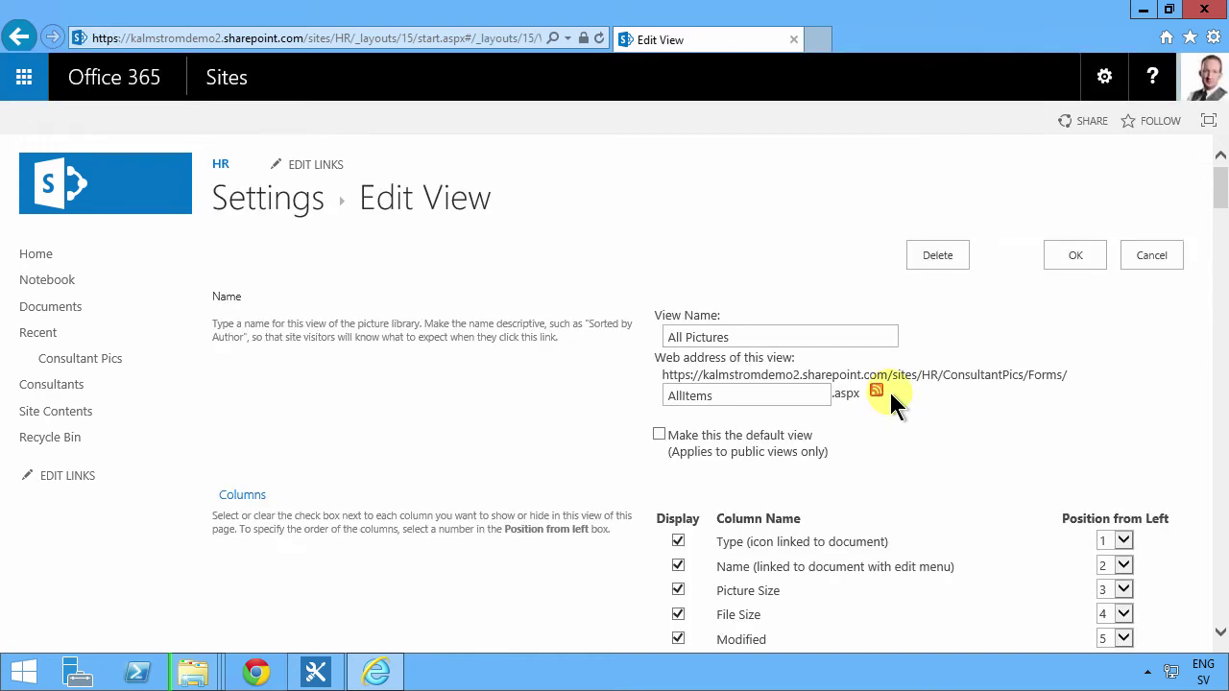
Step: Add the Enterprise Keywords column to the All Pictures view, save it, and look over the keywords of the listed pictures
scroll(898, 459, down, 3)
scroll(895, 459, down, 1)
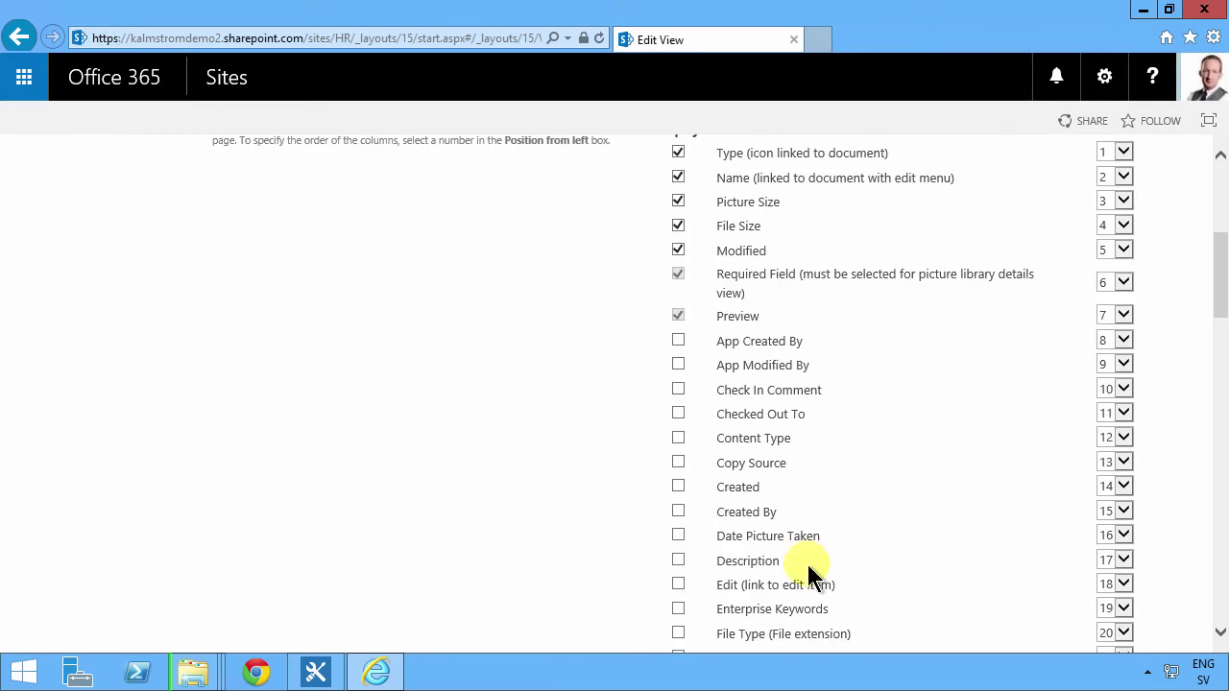
scroll(806, 567, down, 2)
click(678, 453)
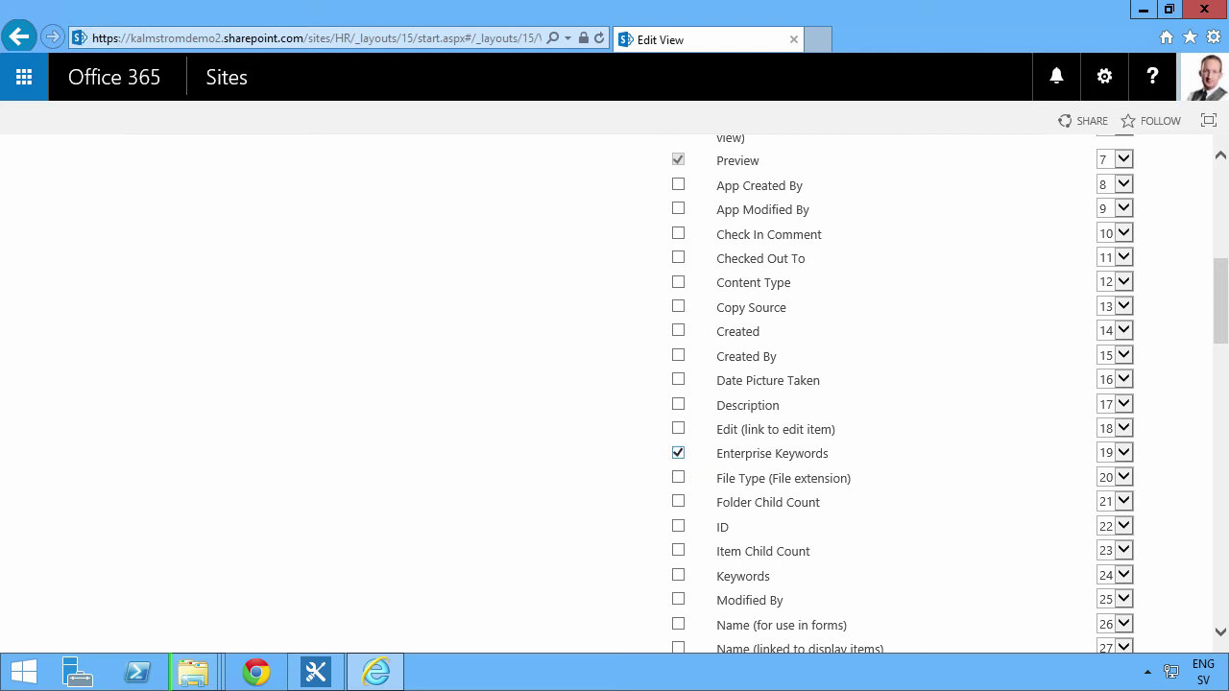
drag(1220, 307, 1215, 156)
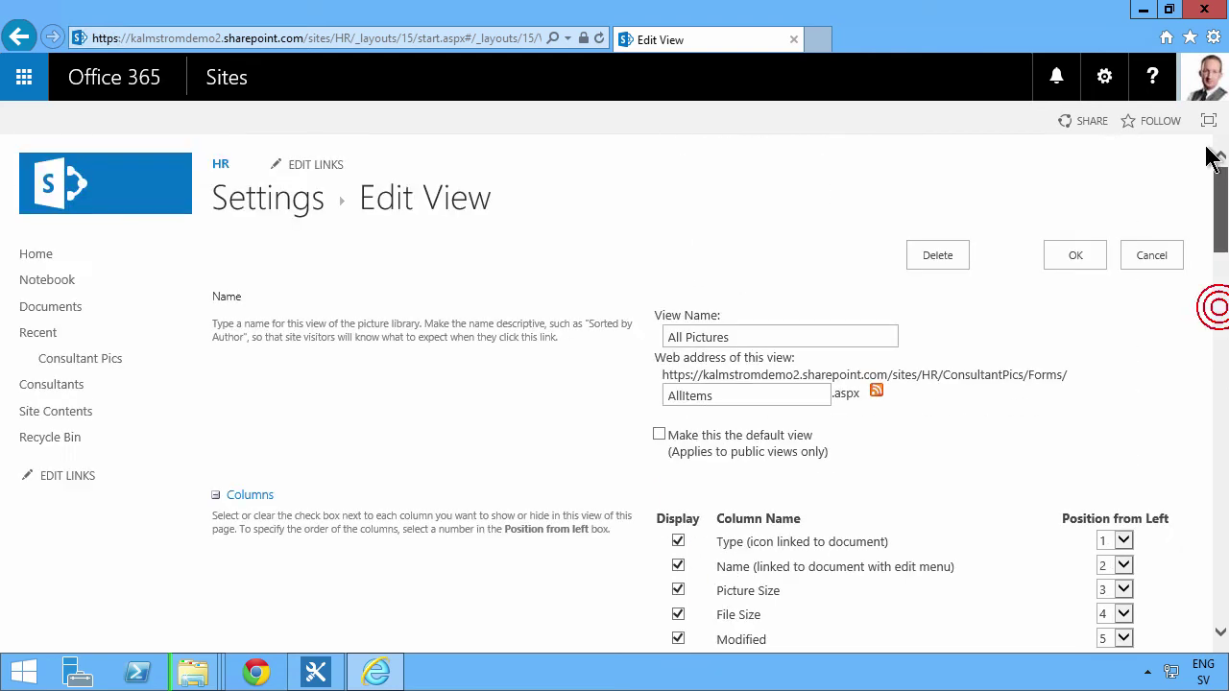
click(1054, 253)
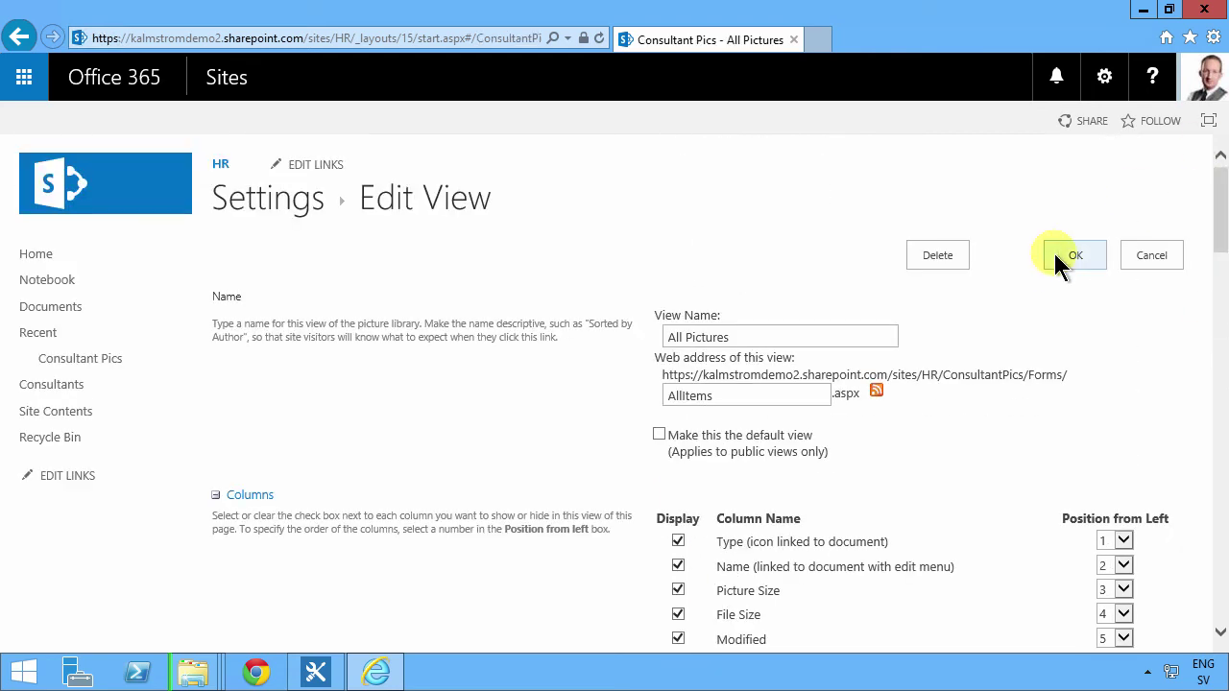
scroll(919, 431, down, 4)
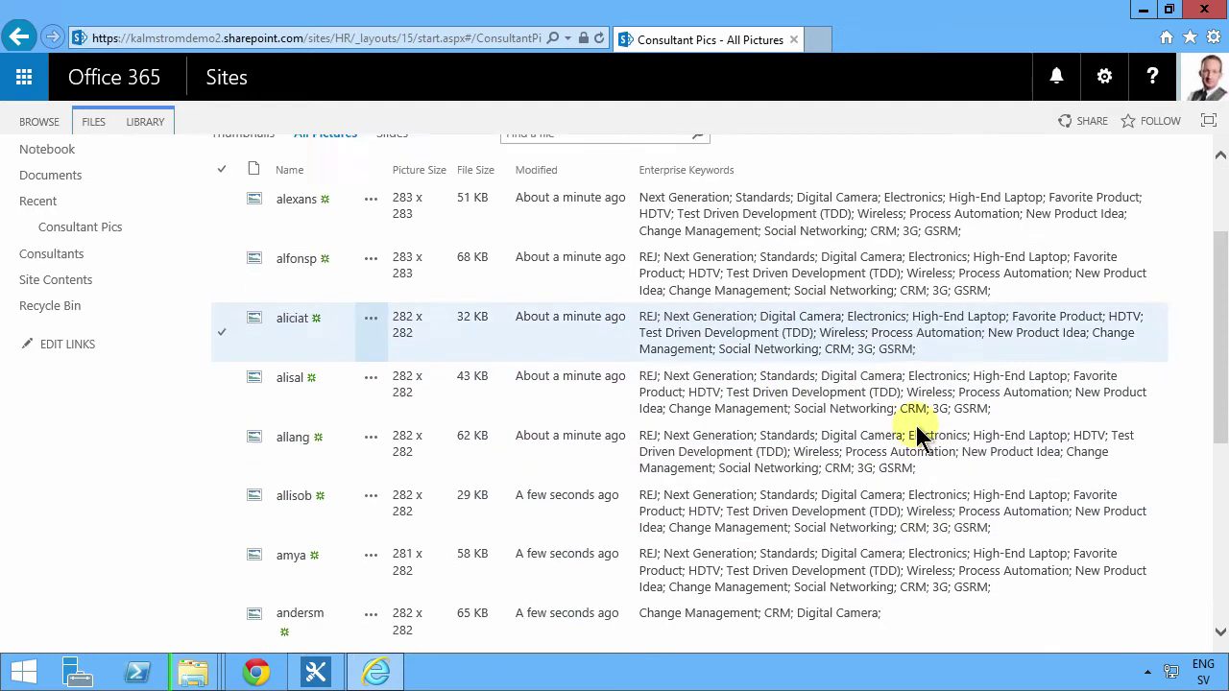
scroll(912, 432, up, 2)
scroll(912, 432, up, 3)
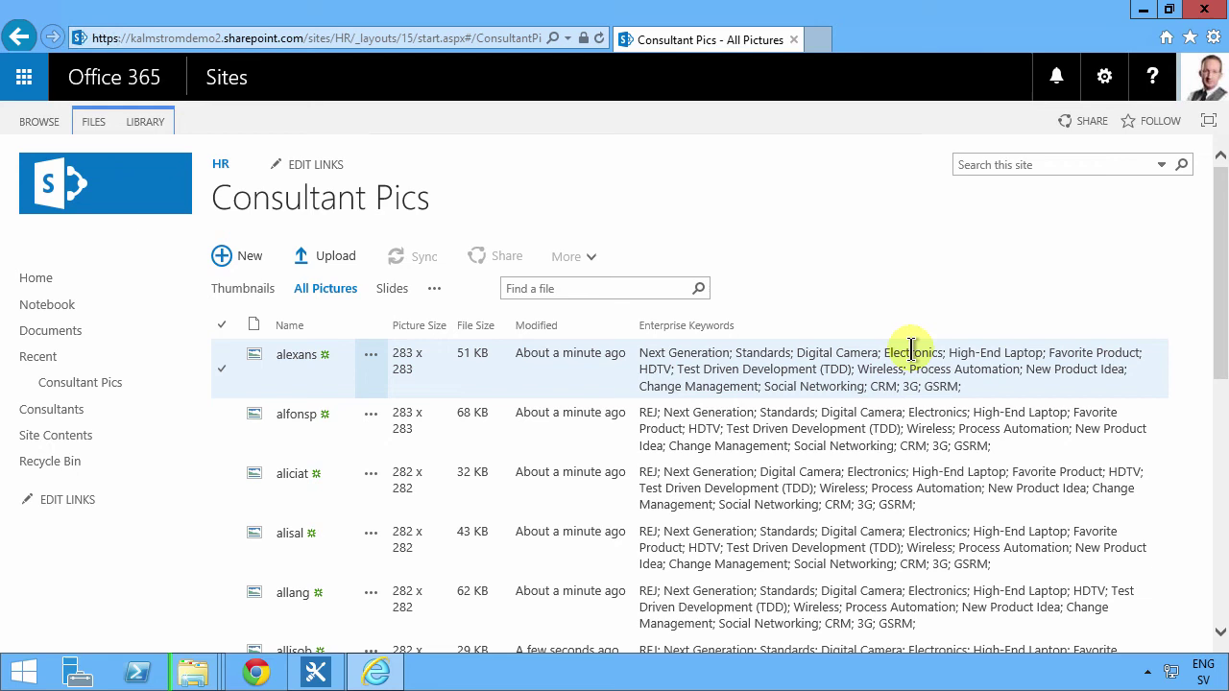
Step: Sign in to the Office 365 admin center with the remembered account and open the term store in the SharePoint admin center
click(24, 77)
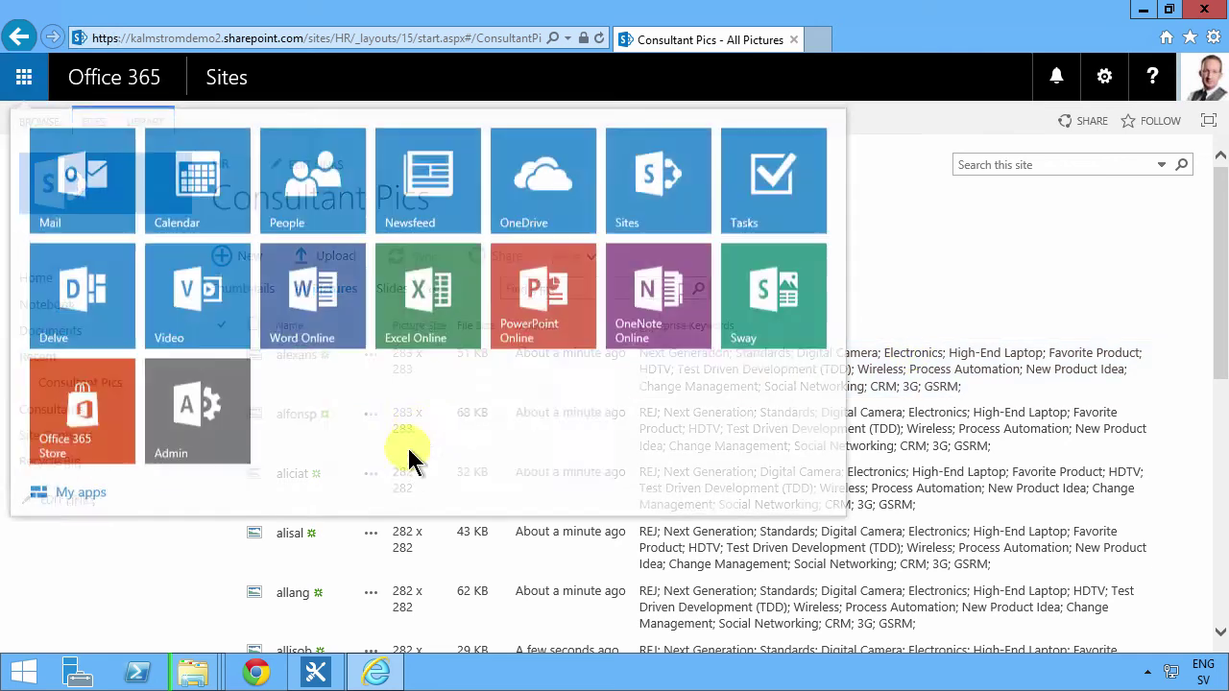
click(199, 415)
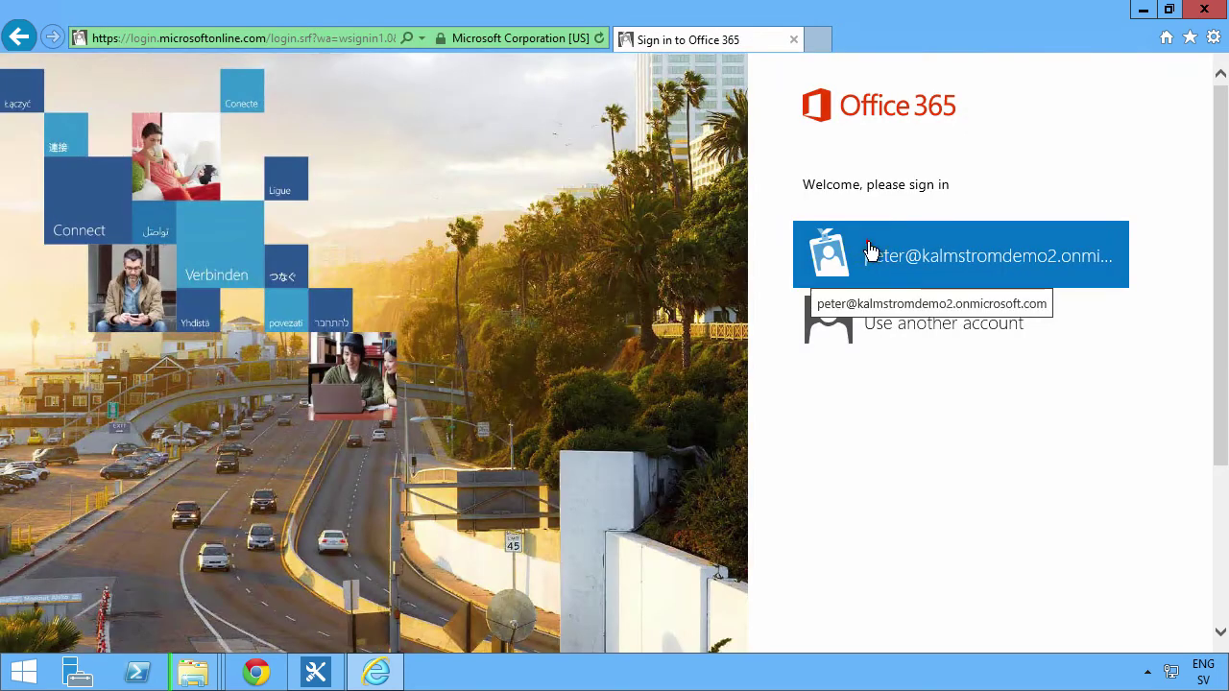
click(856, 245)
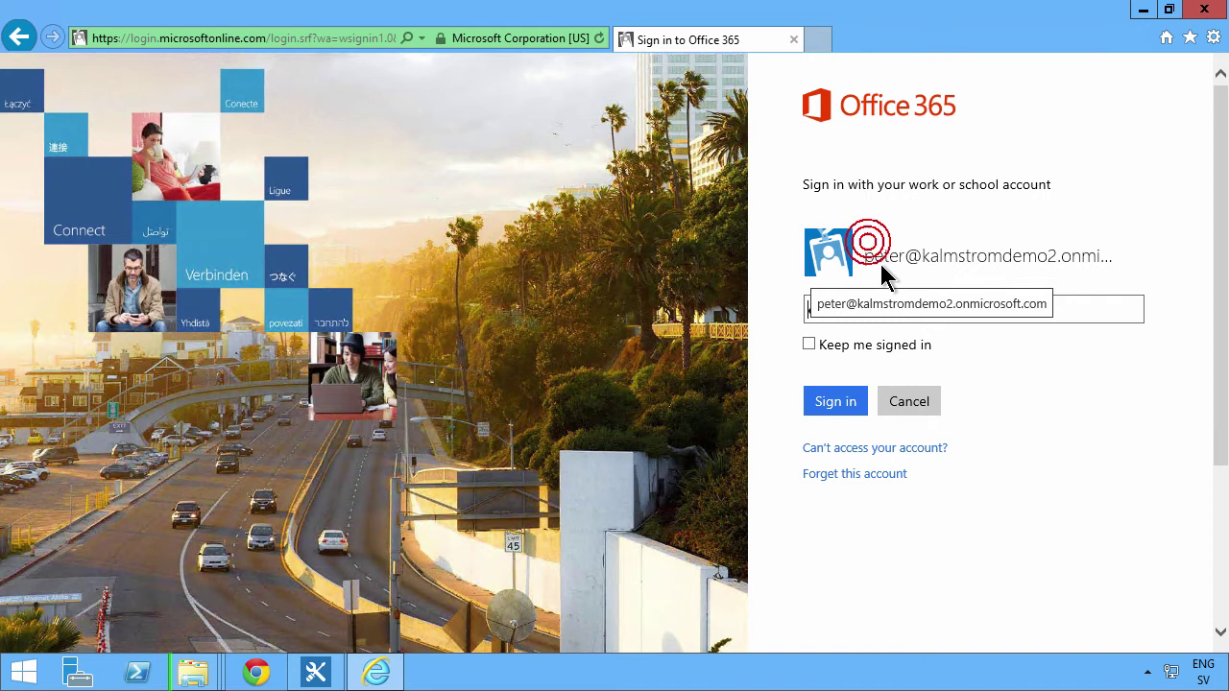
click(835, 402)
drag(203, 450, 202, 645)
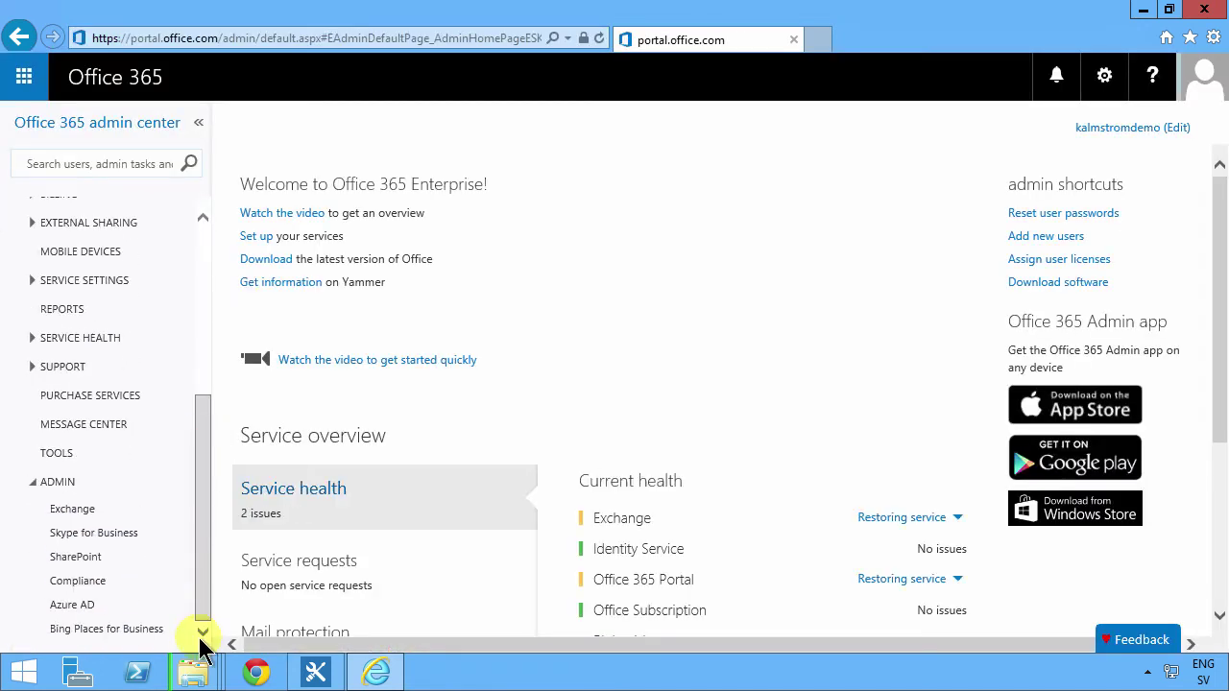
click(89, 558)
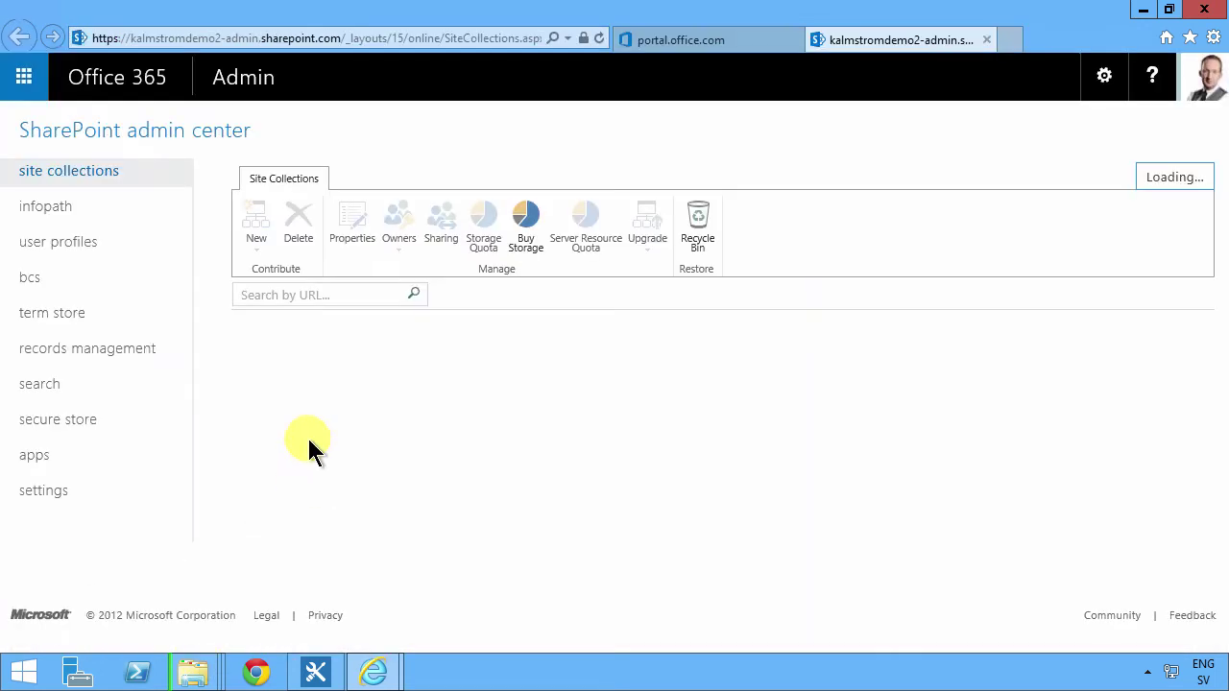
click(69, 321)
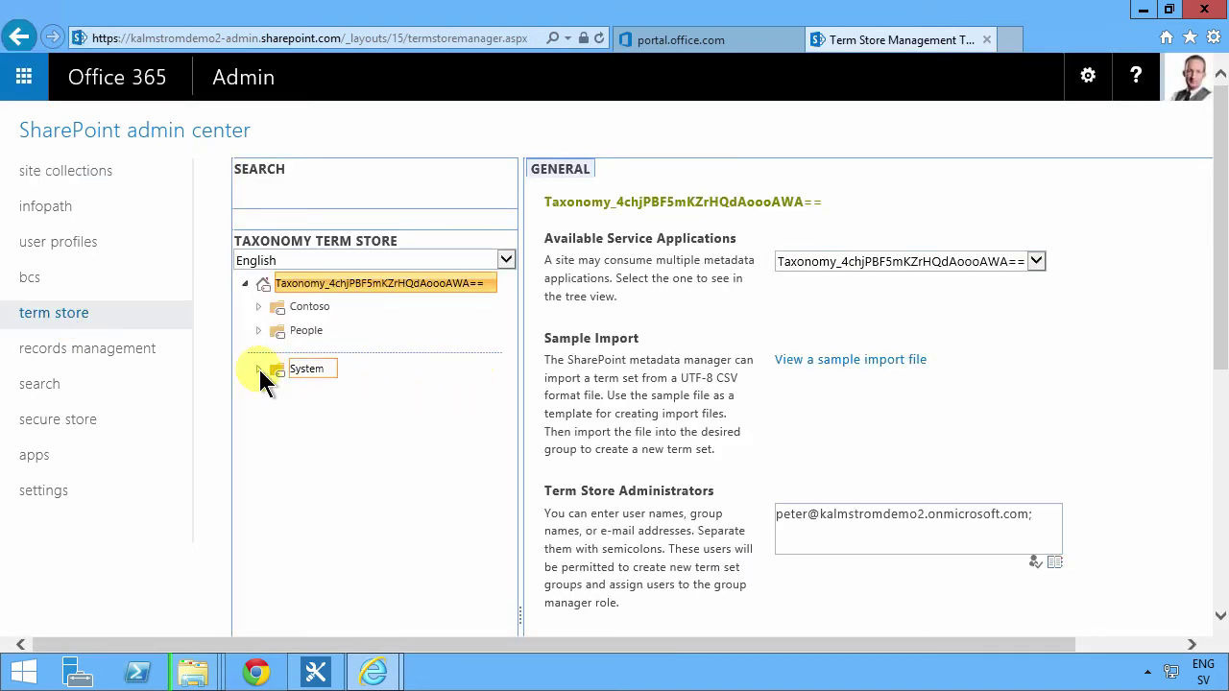
Step: Expand the Keywords term set in the System group and page through its terms to the one containing Wireless
click(258, 368)
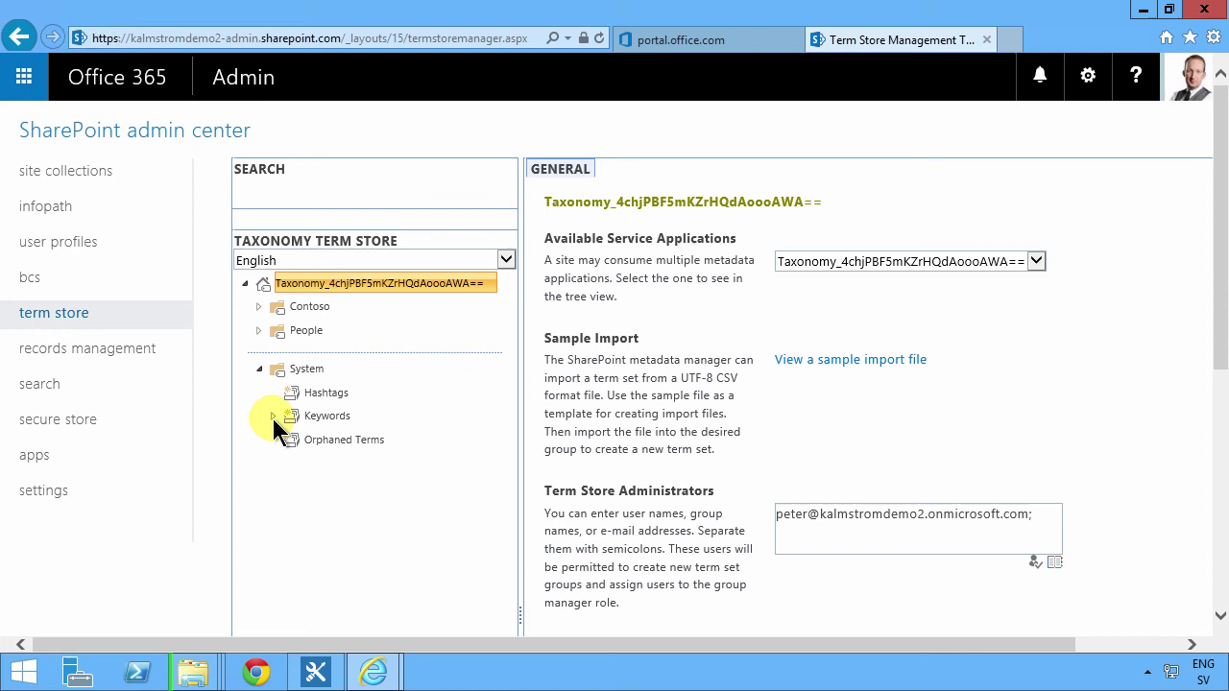
click(272, 416)
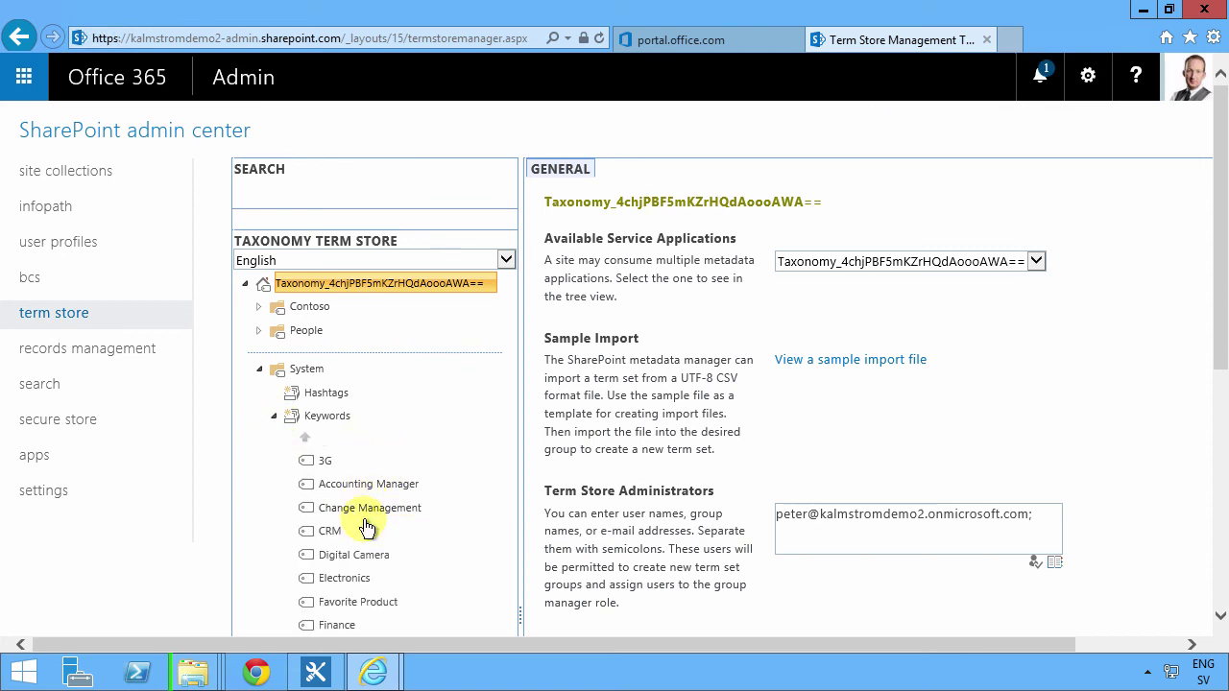
scroll(363, 520, down, 3)
click(307, 434)
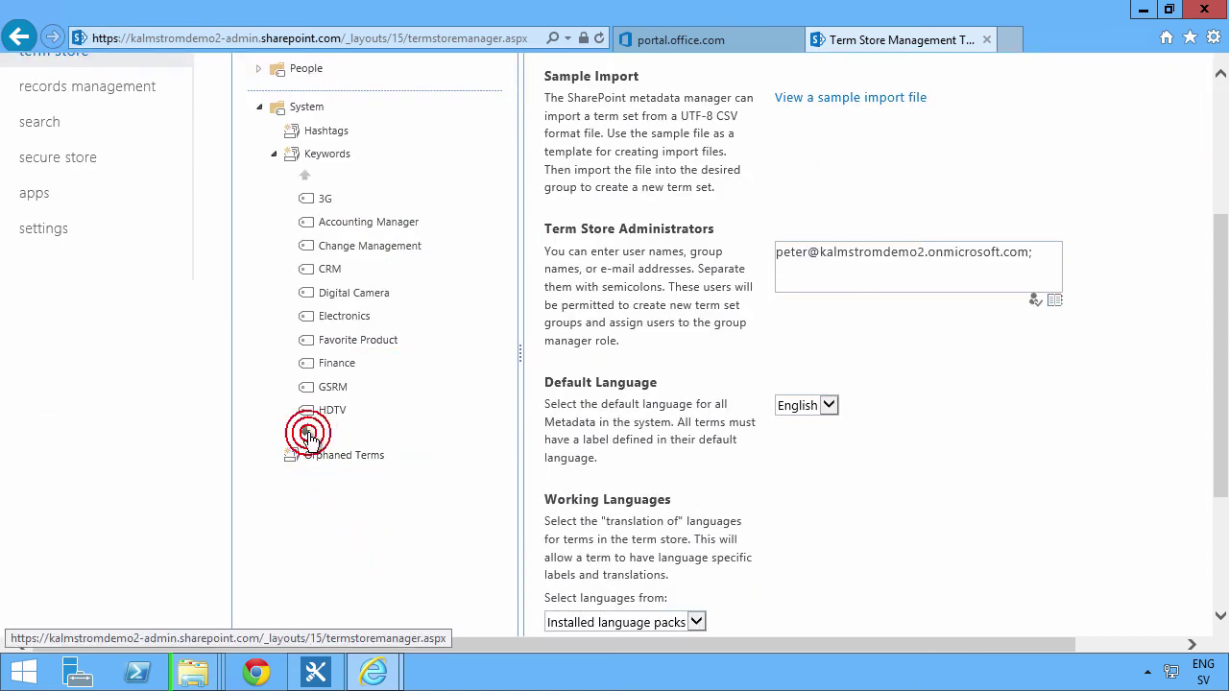
click(307, 432)
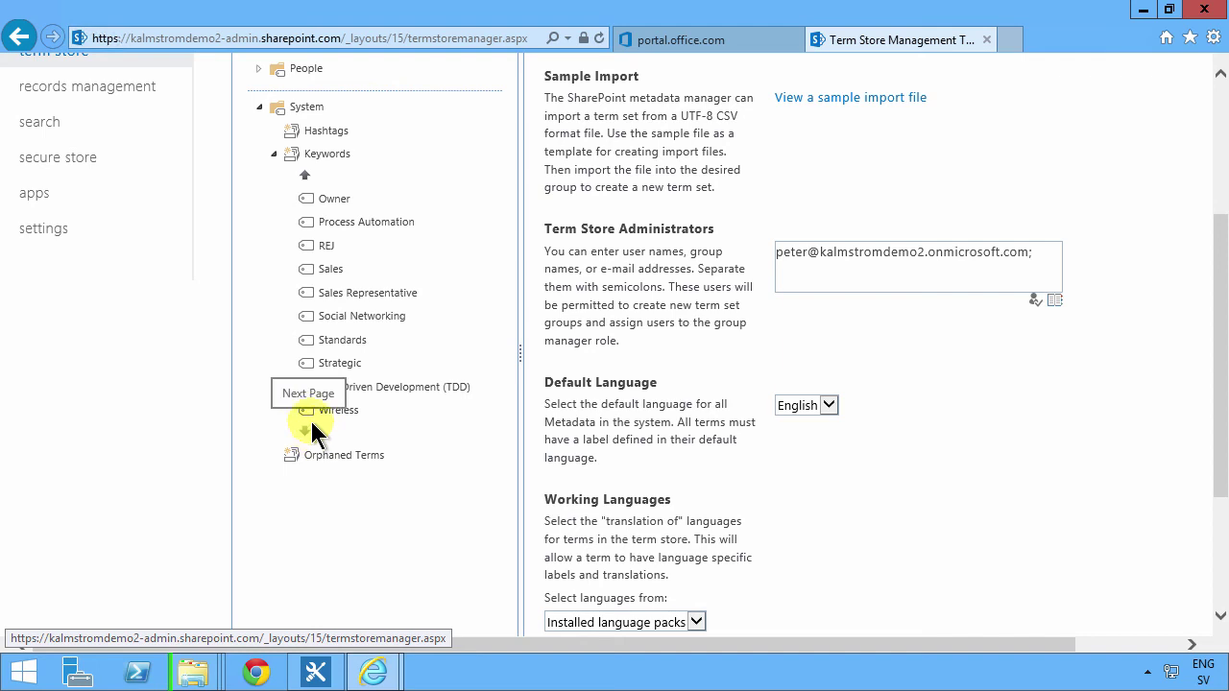
click(338, 410)
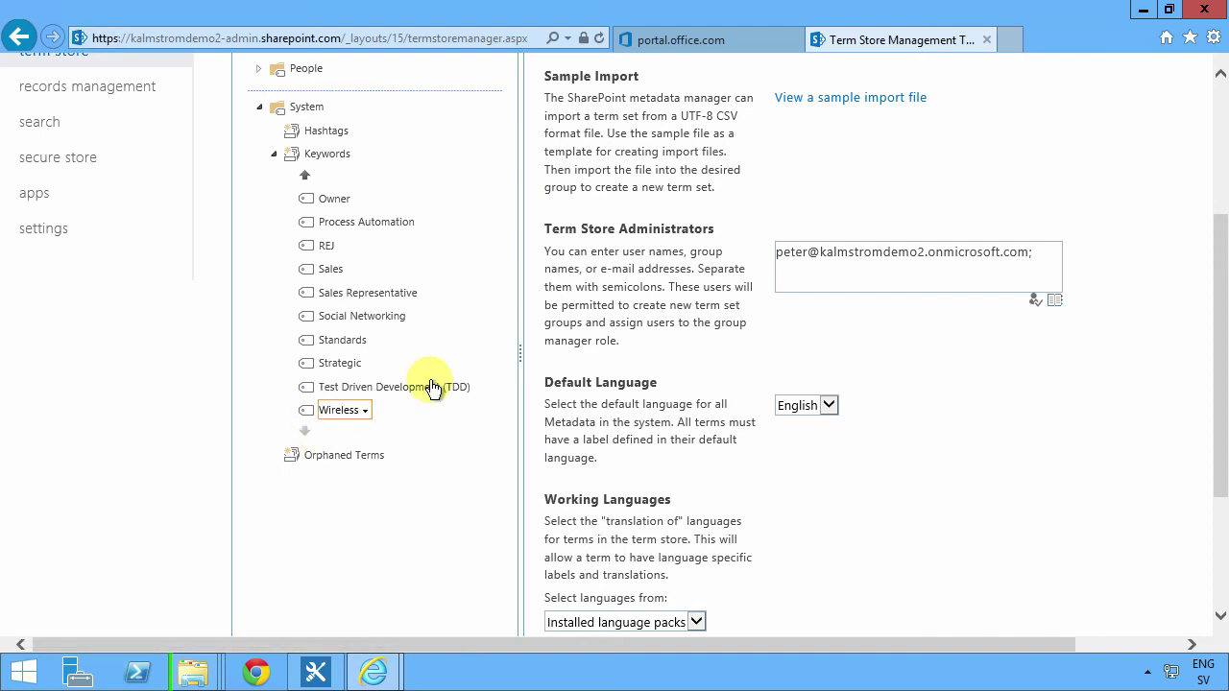
Step: Switch to the Images folder and inspect the tags in the detailed properties of the alfonsp picture
click(192, 672)
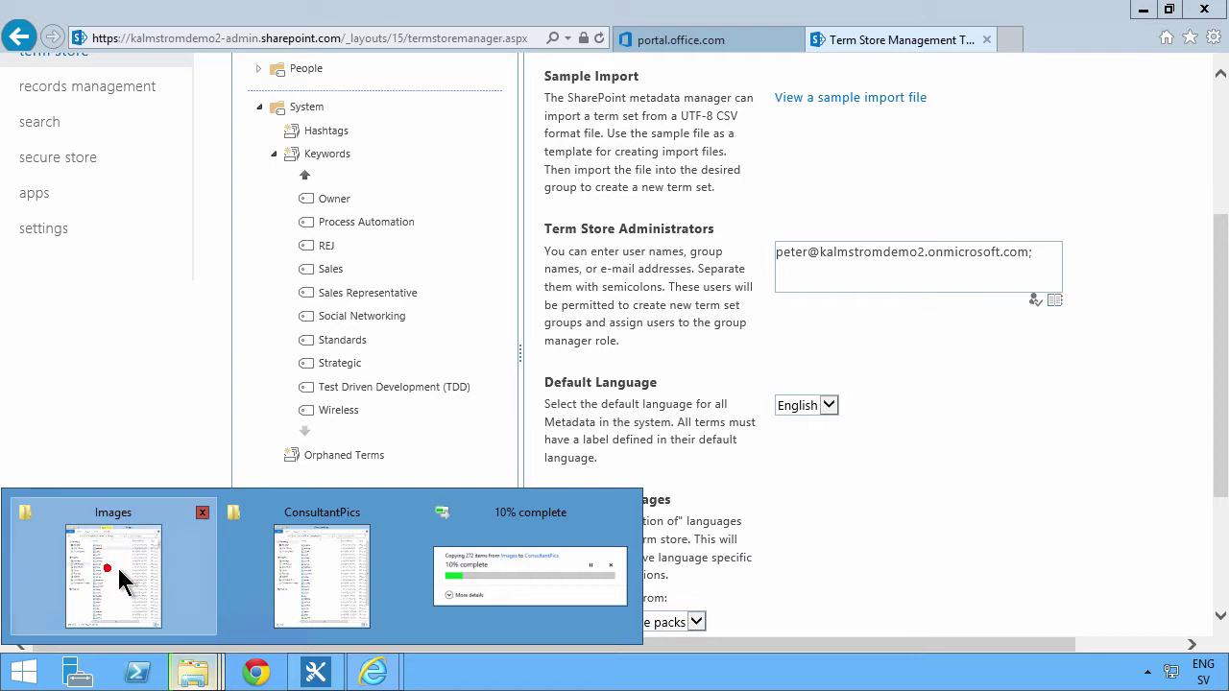
click(116, 566)
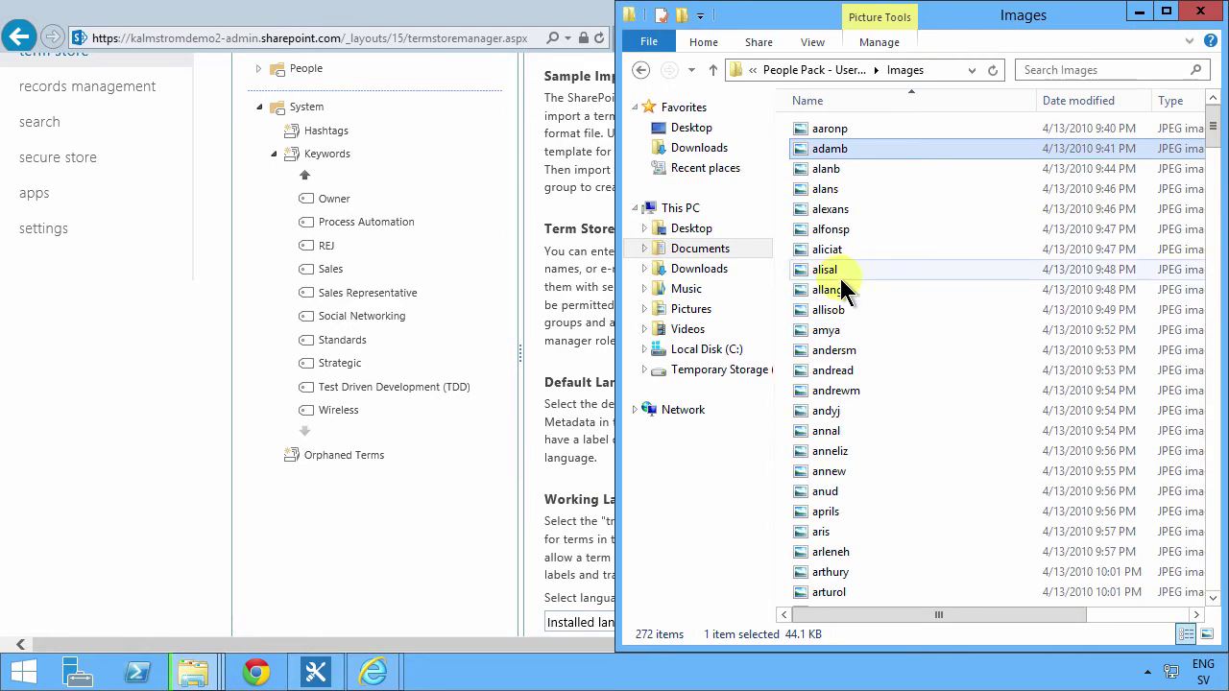
mouse_move(831, 312)
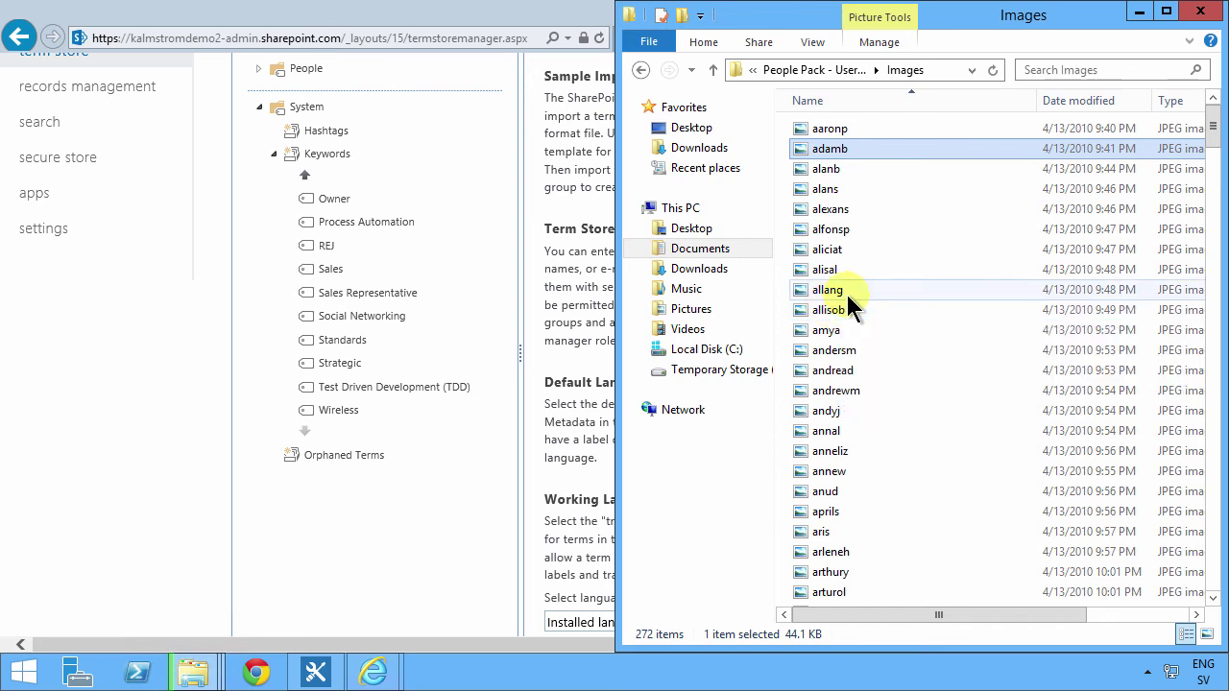
mouse_move(862, 273)
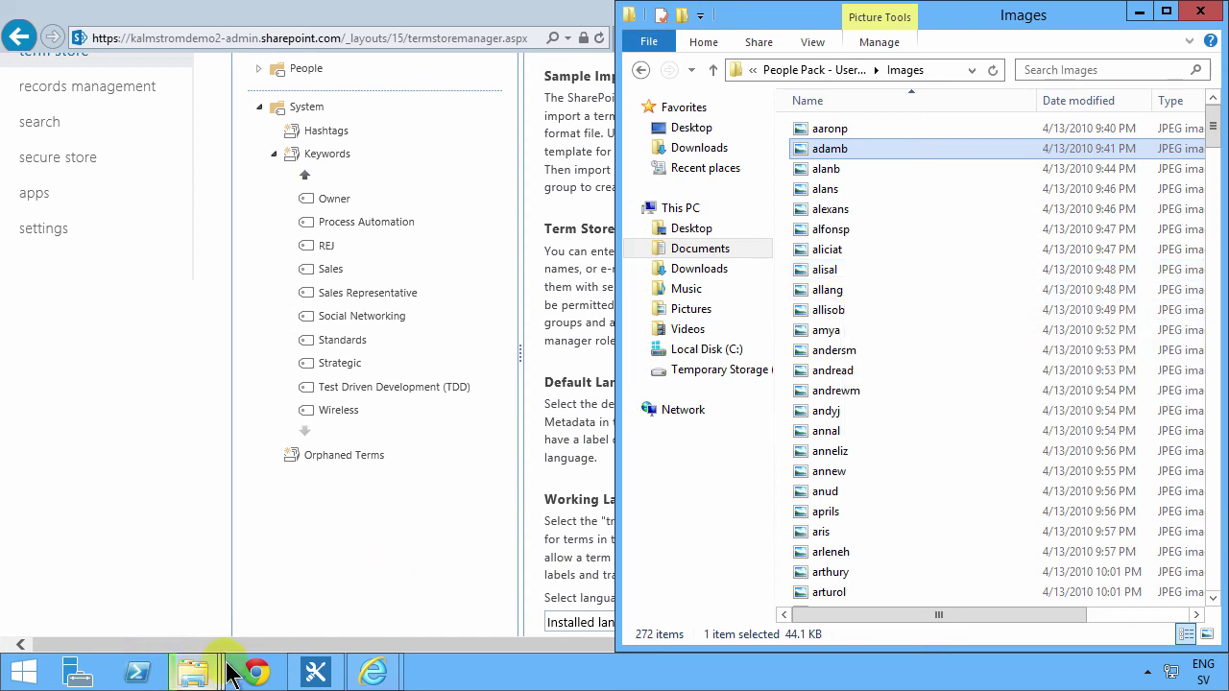
mouse_move(835, 238)
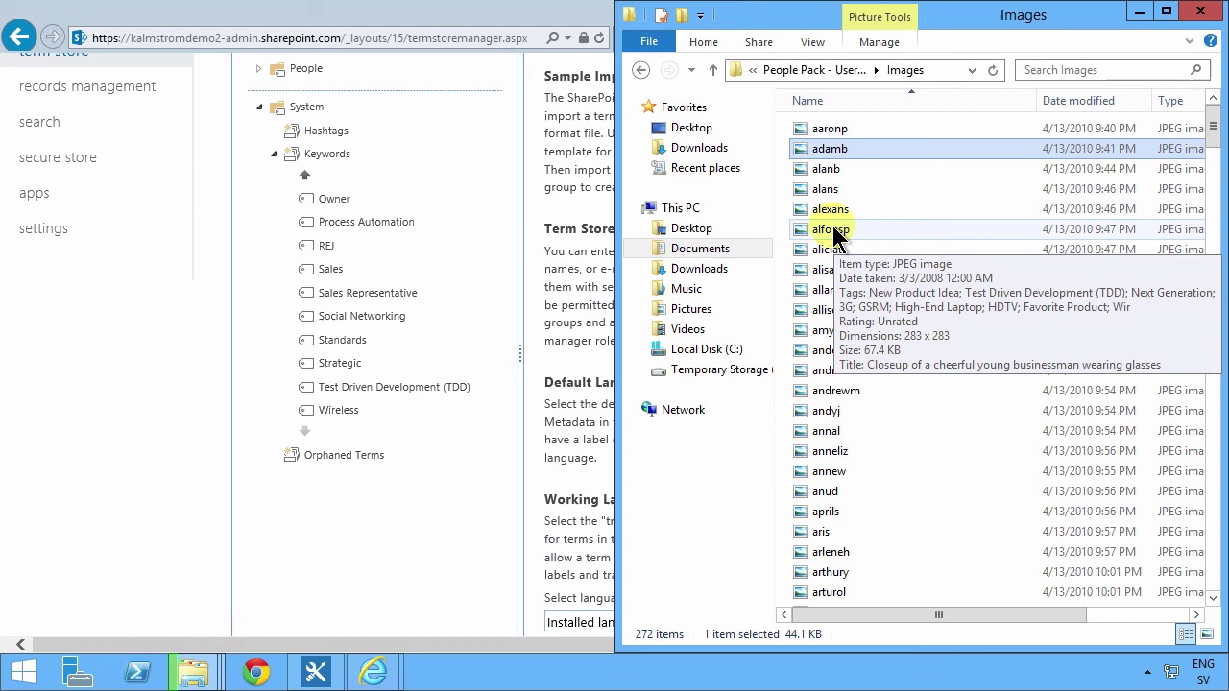
right_click(833, 231)
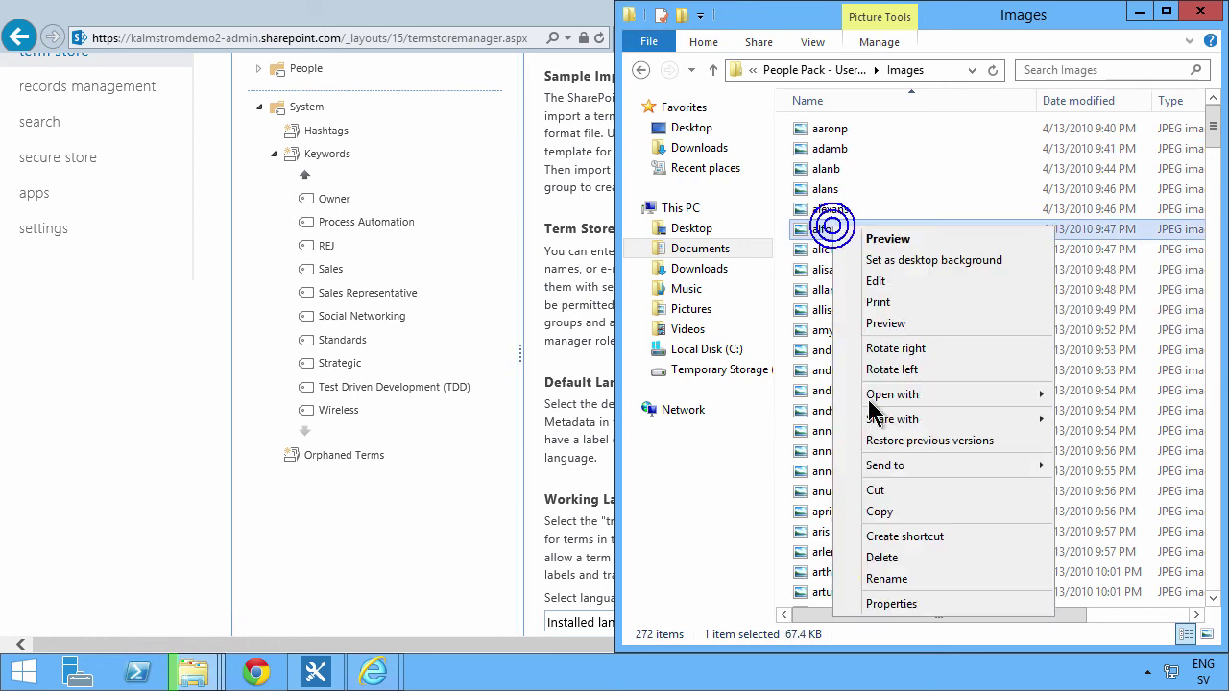
click(887, 592)
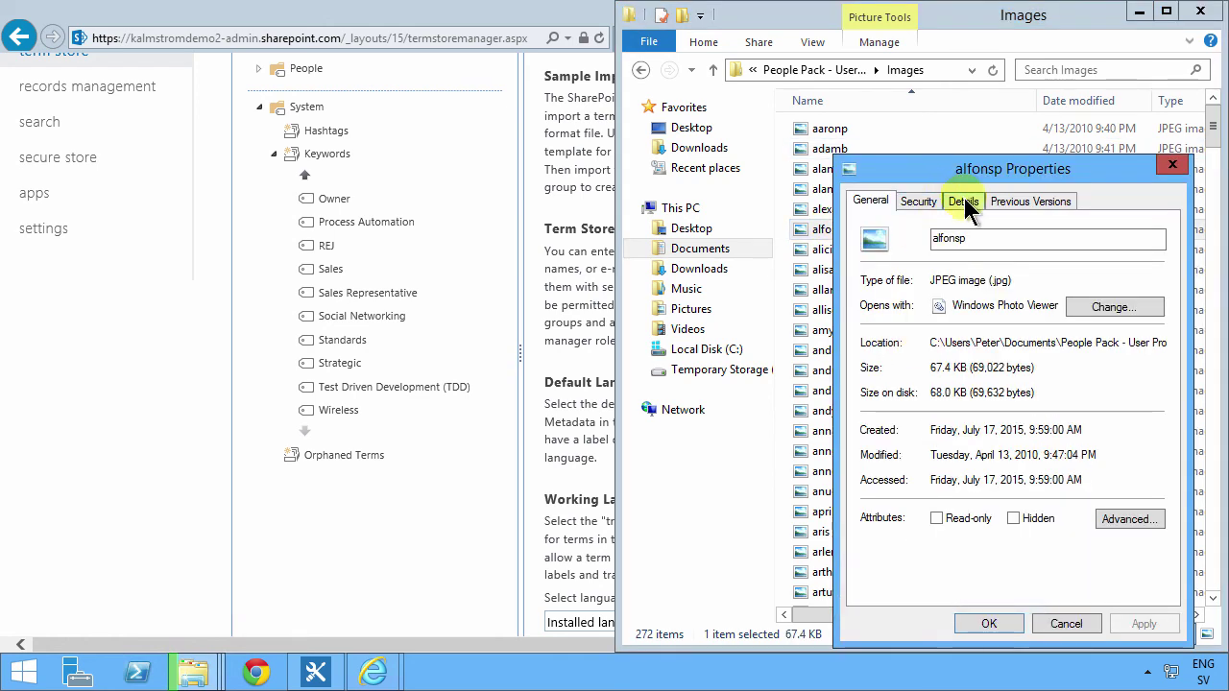
click(963, 200)
click(1018, 270)
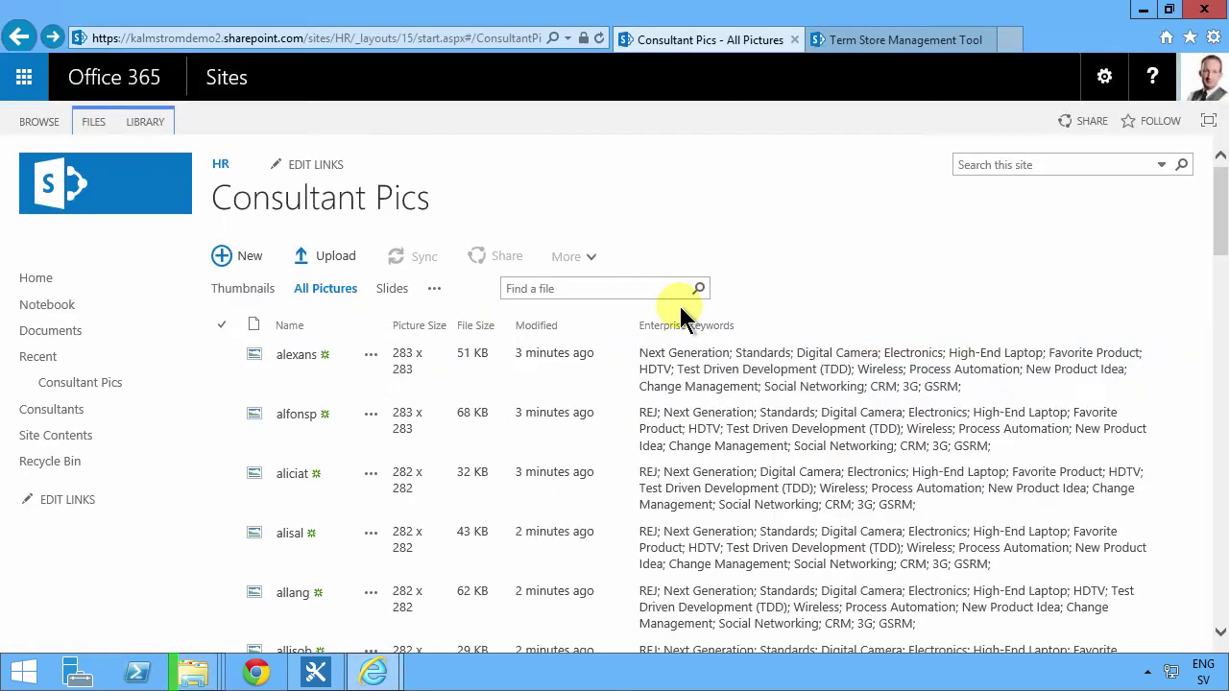
Step: Switch the Consultant Pics library to the Thumbnails view, dismiss the trial subscription notification, and look over the pictures
click(401, 357)
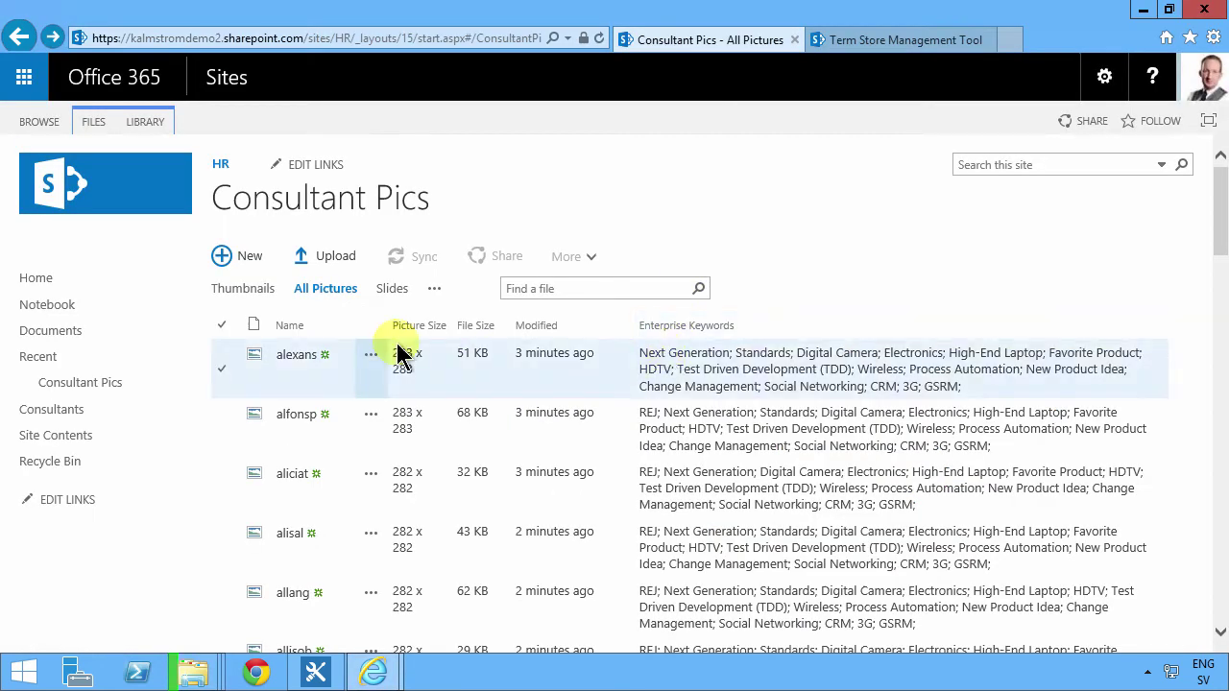
click(242, 291)
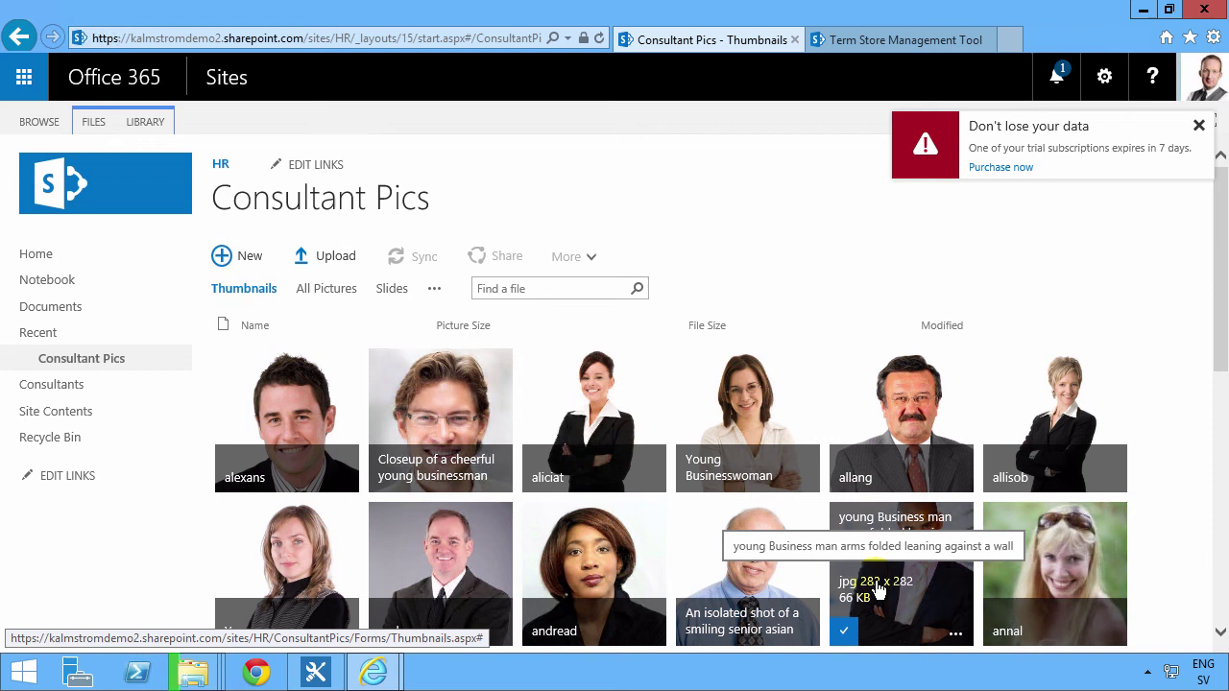
click(1200, 130)
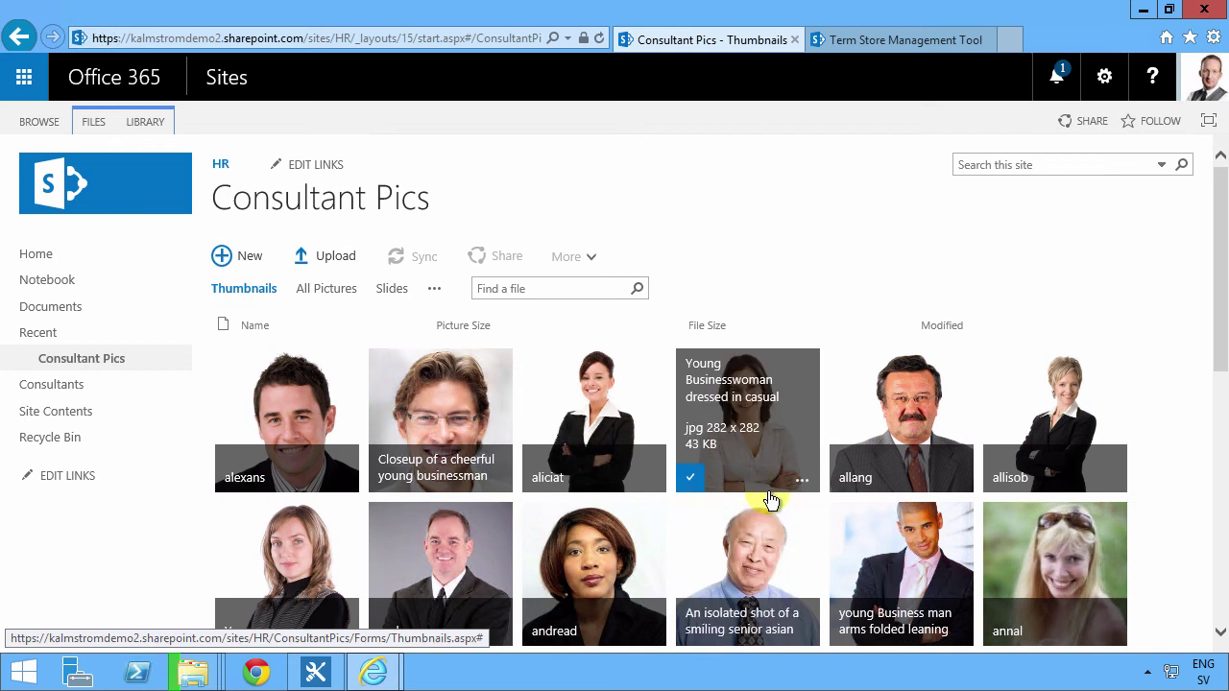
click(731, 561)
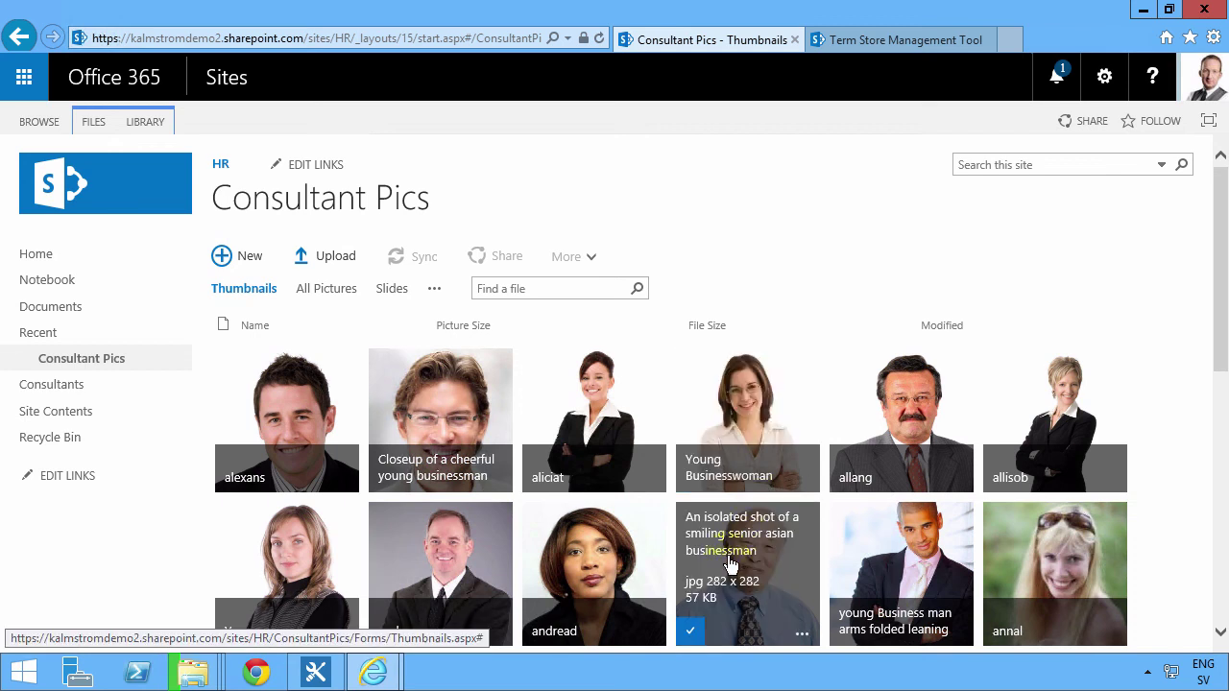